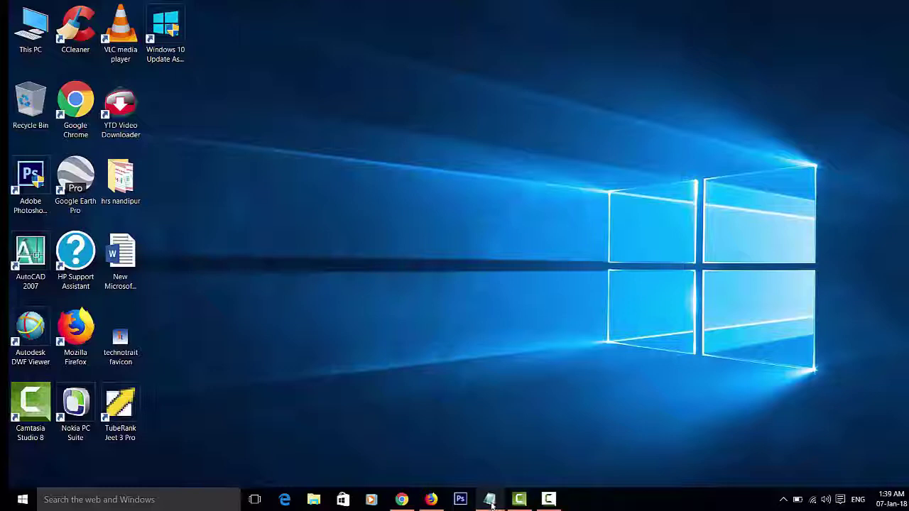
Step: Look at the Notepad title note and the Chrome article's section on resizing the Start menu, leaving both minimized
mouse_move(492, 503)
left_click(427, 459)
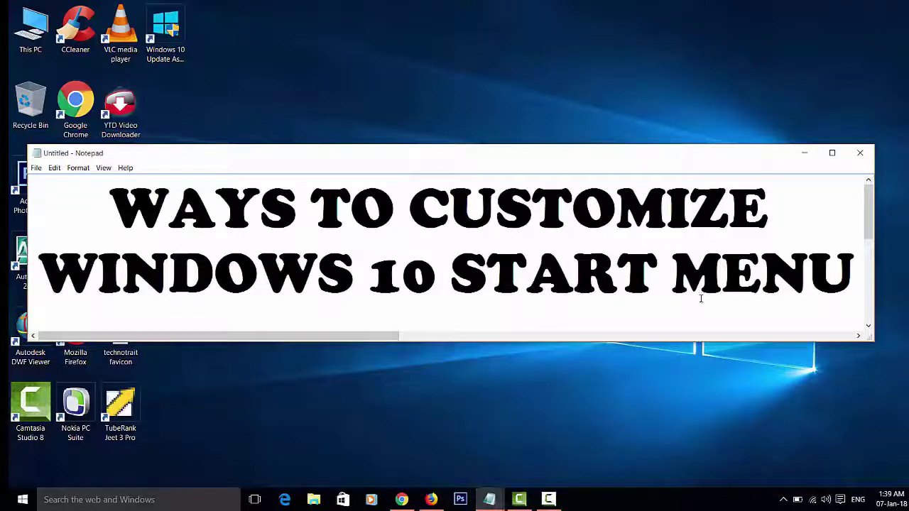
left_click(803, 154)
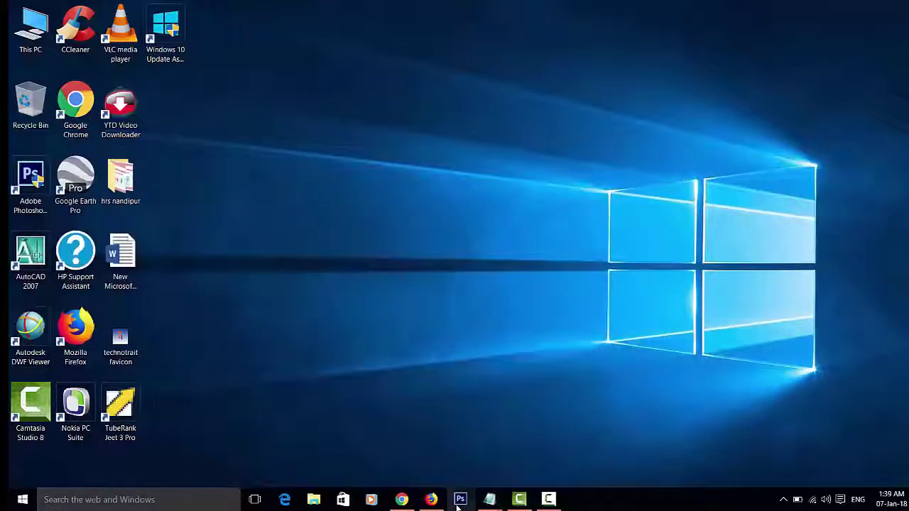
left_click(402, 500)
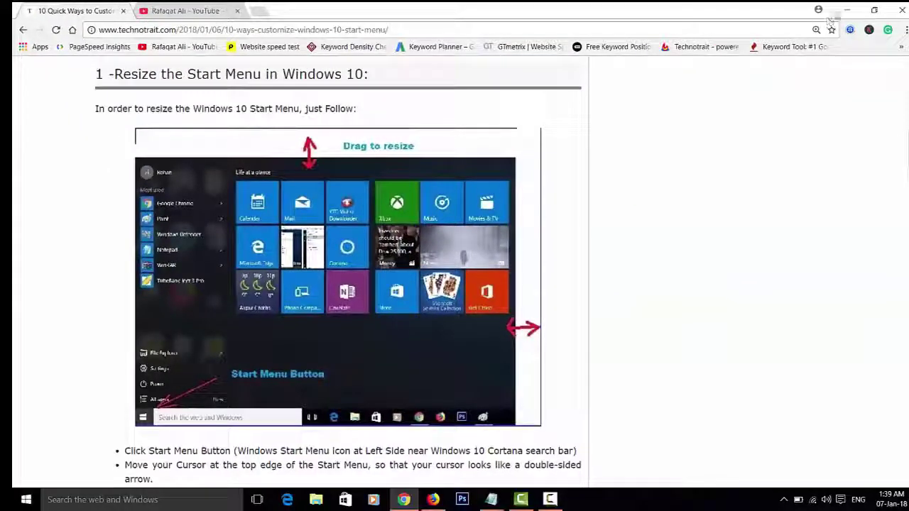
left_click(846, 11)
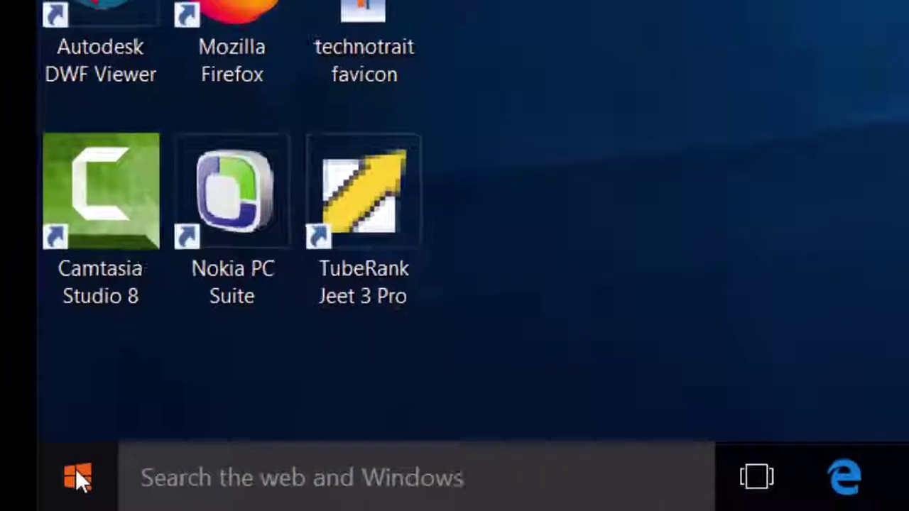
Step: Make the Start menu taller by moving its upper edge, and close the menu
left_click(26, 500)
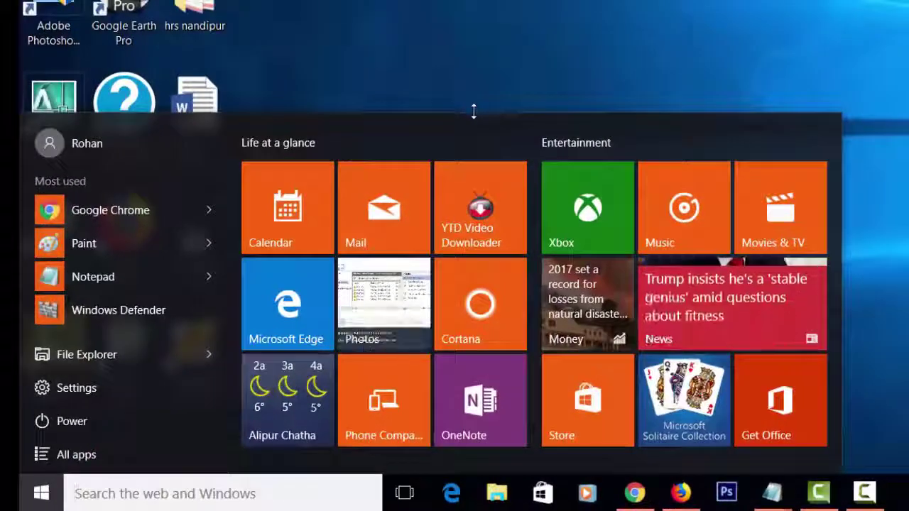
left_click_drag(473, 112, 328, 99)
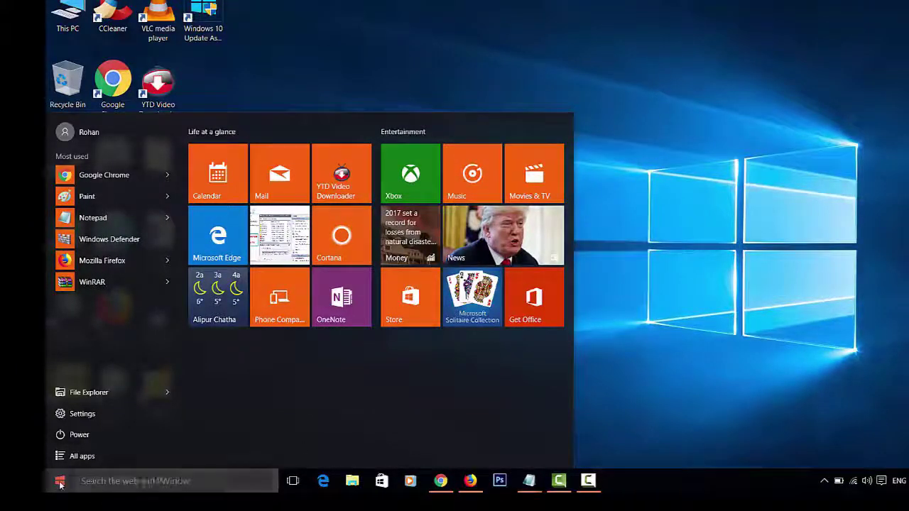
left_click(277, 474)
Step: Find section 2 of the Chrome article, highlight its heading "Pin and Unpin Tiles from Windows 10 Start Menu", and return to the desktop
left_click(441, 483)
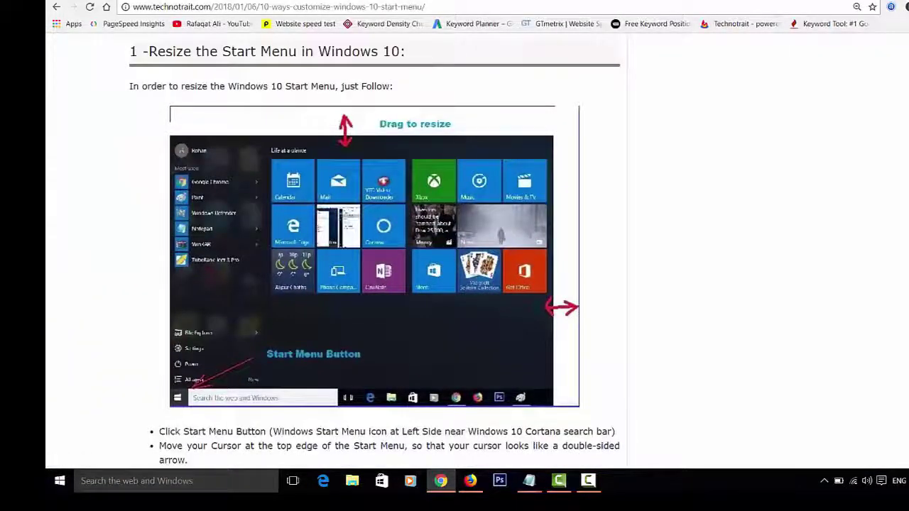
scroll(455, 256, "down", 3)
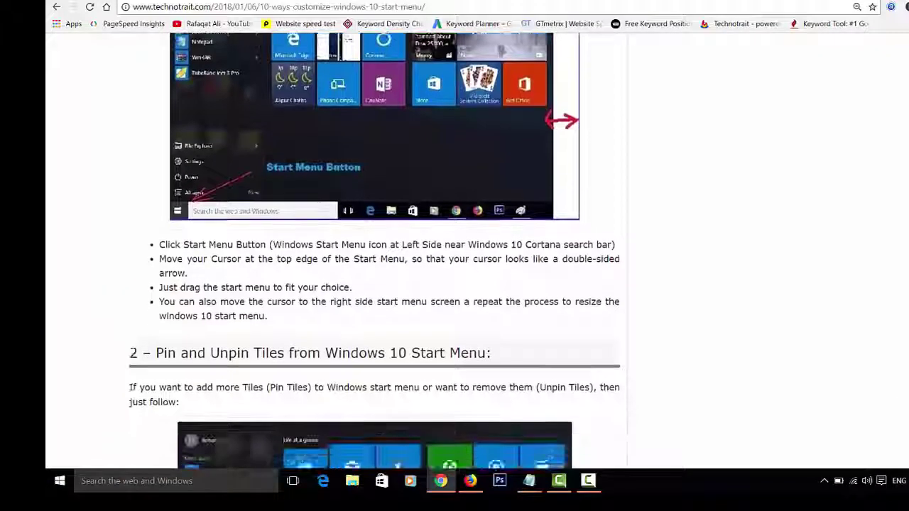
scroll(455, 256, "down", 3)
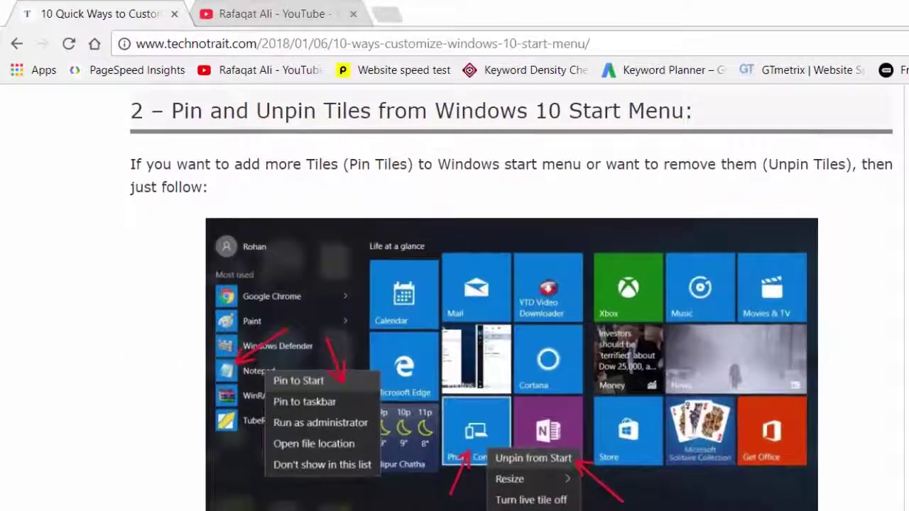
left_click_drag(714, 120, 189, 124)
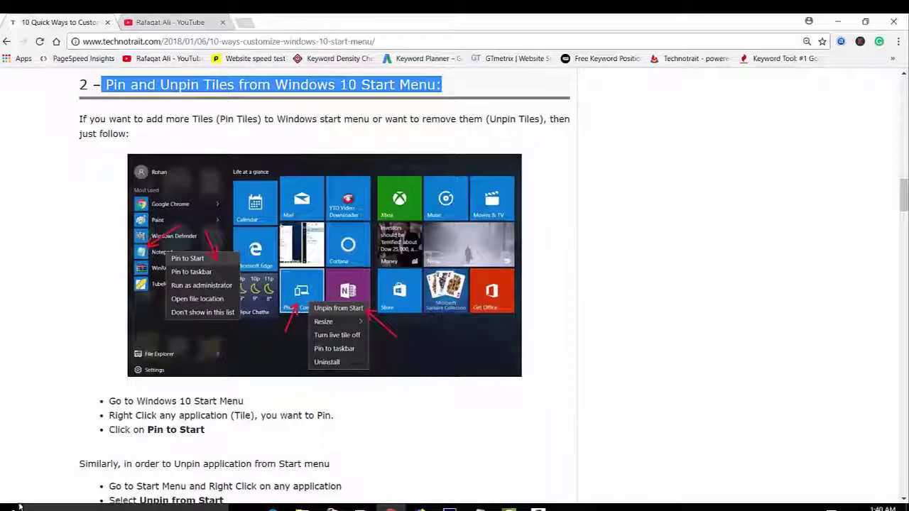
key("super")
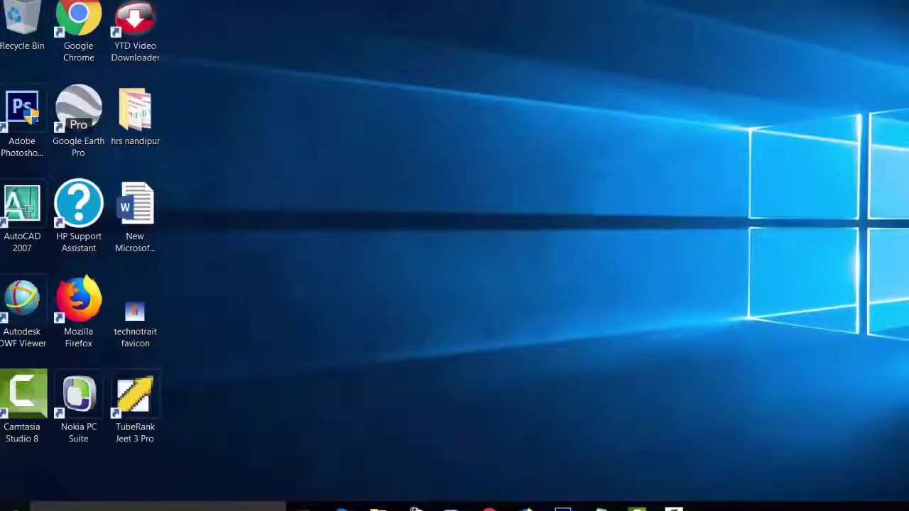
Step: Unpin the YTD Video Downloader tile from the Start menu's "Life at a glance" group
key("super")
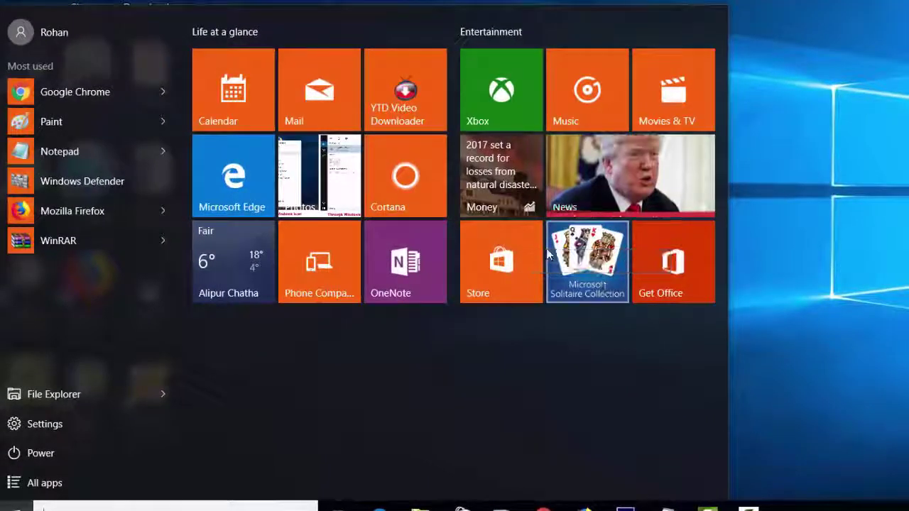
right_click(388, 98)
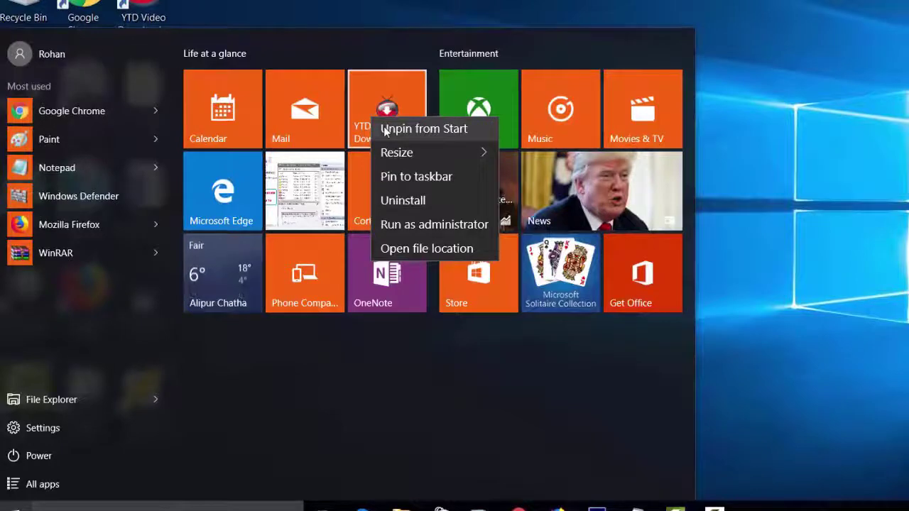
left_click(412, 129)
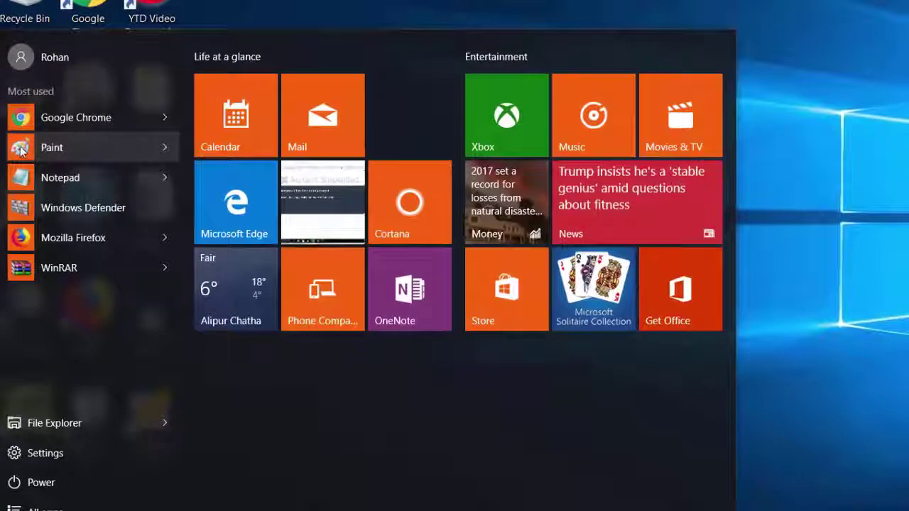
Step: Pin Paint from the most used list to the Start menu as a tile and close the menu
right_click(21, 147)
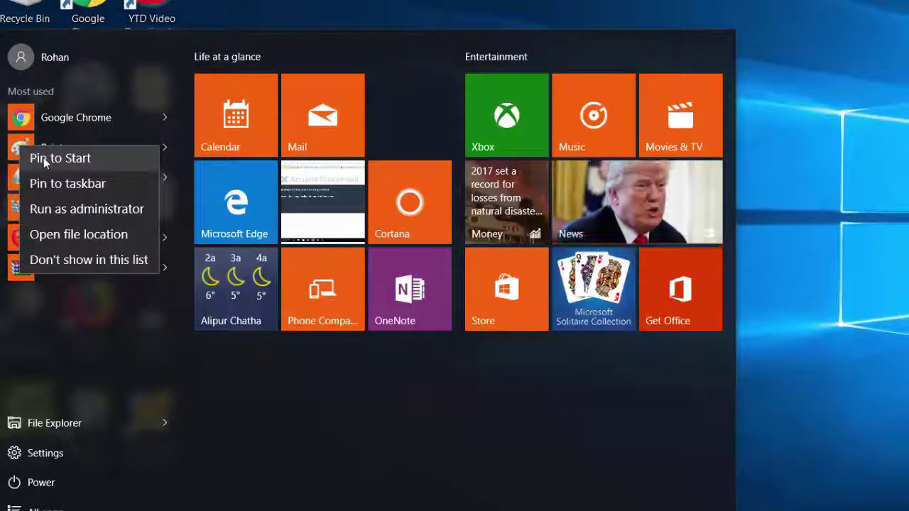
left_click(44, 159)
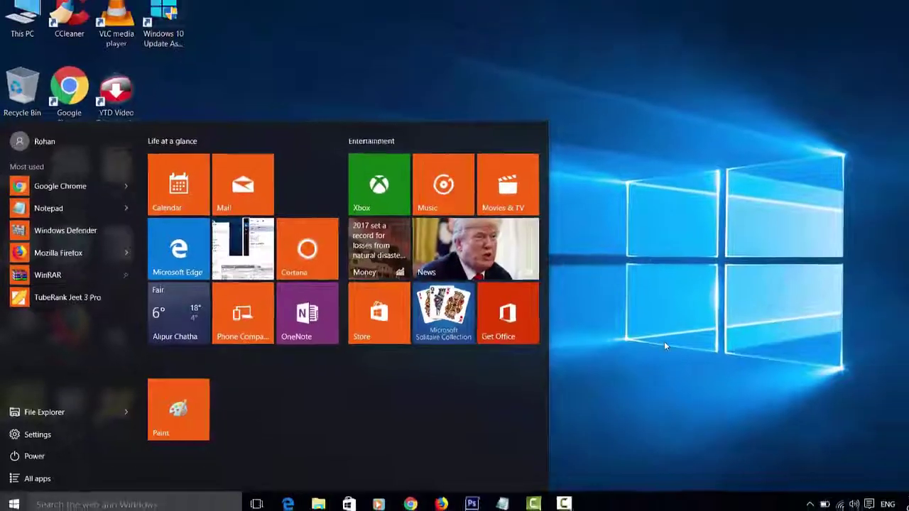
left_click(616, 366)
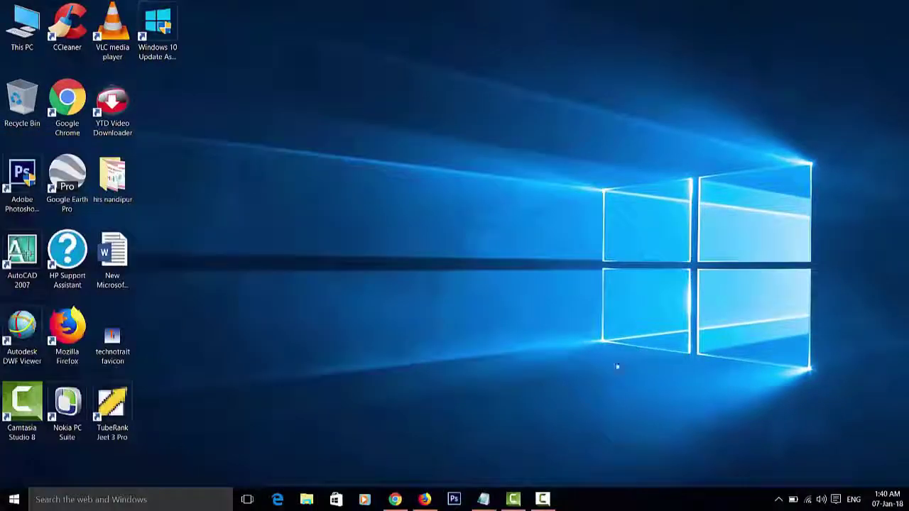
Step: Find section 3 of the Chrome article, highlight its heading "Resize Tiles in Windows 10 Start Menu", and return to the desktop
left_click(396, 499)
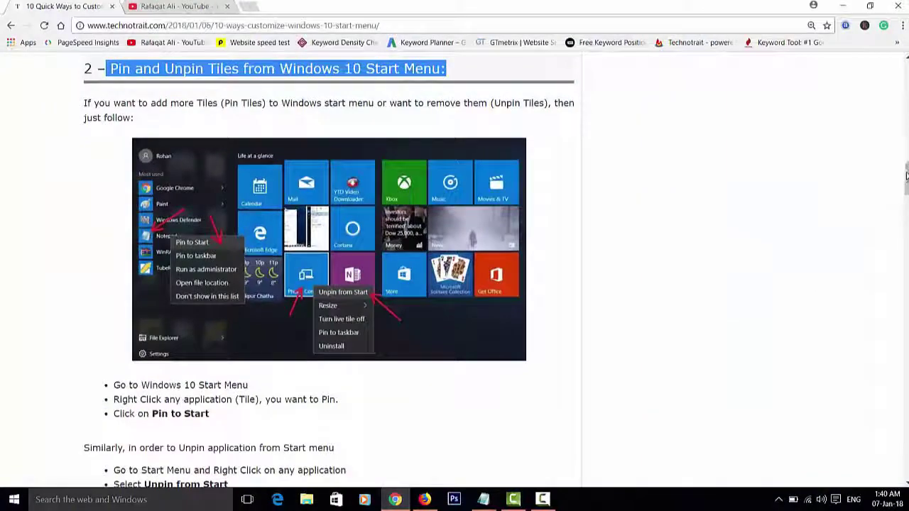
scroll(87, 132, "down", 5)
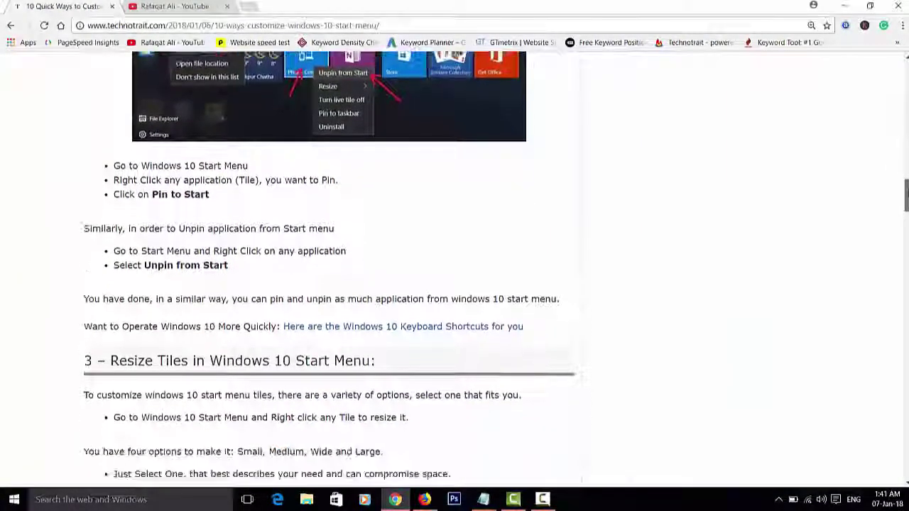
scroll(86, 132, "down", 3)
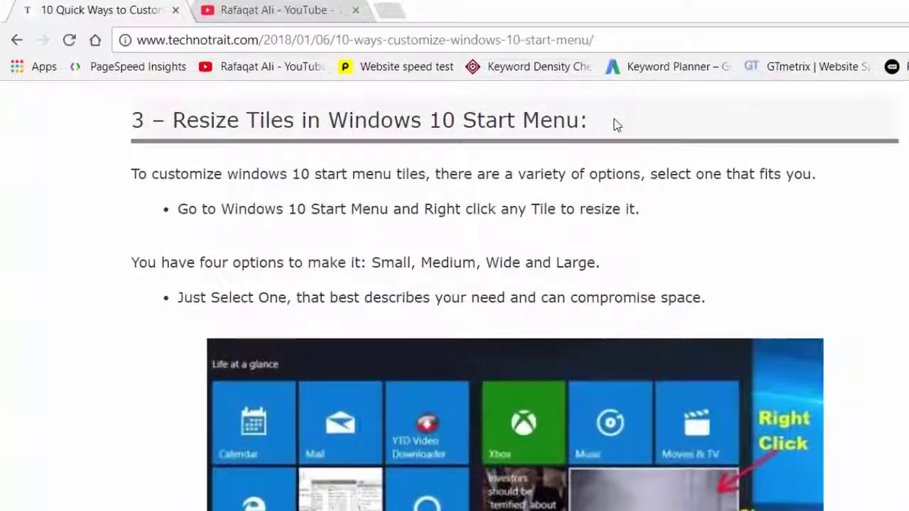
left_click_drag(477, 97, 251, 101)
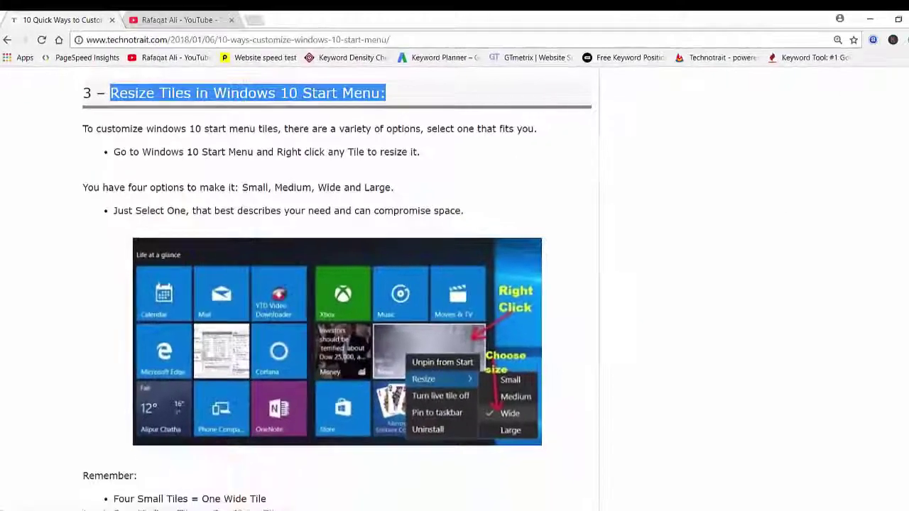
left_click(839, 23)
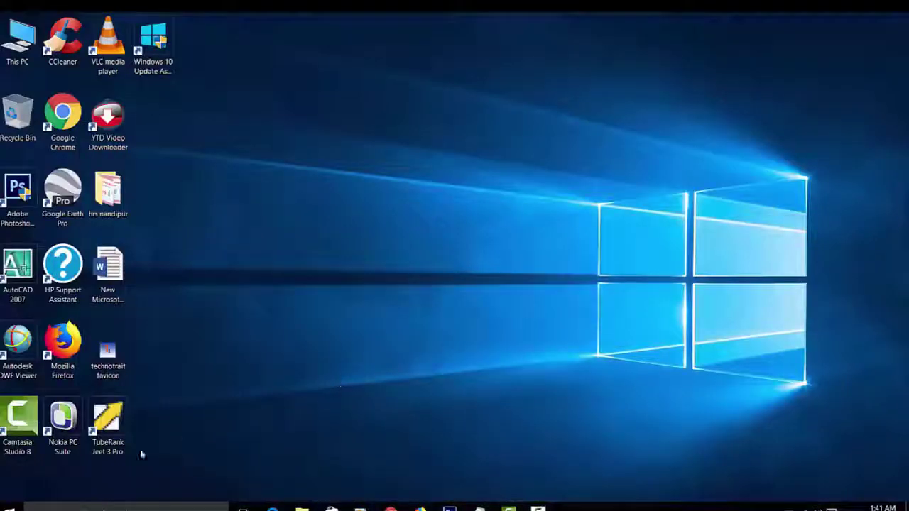
Step: Resize the Paint tile in the Start menu to Small
left_click(10, 508)
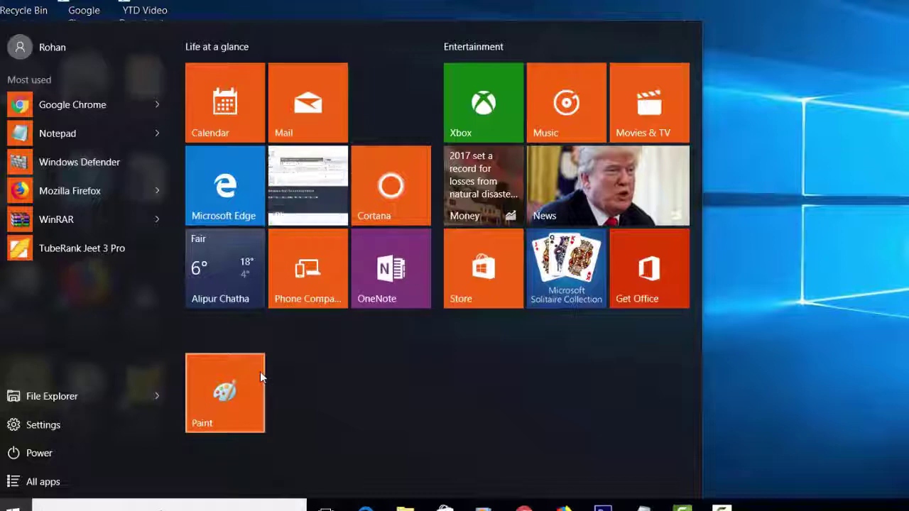
right_click(236, 375)
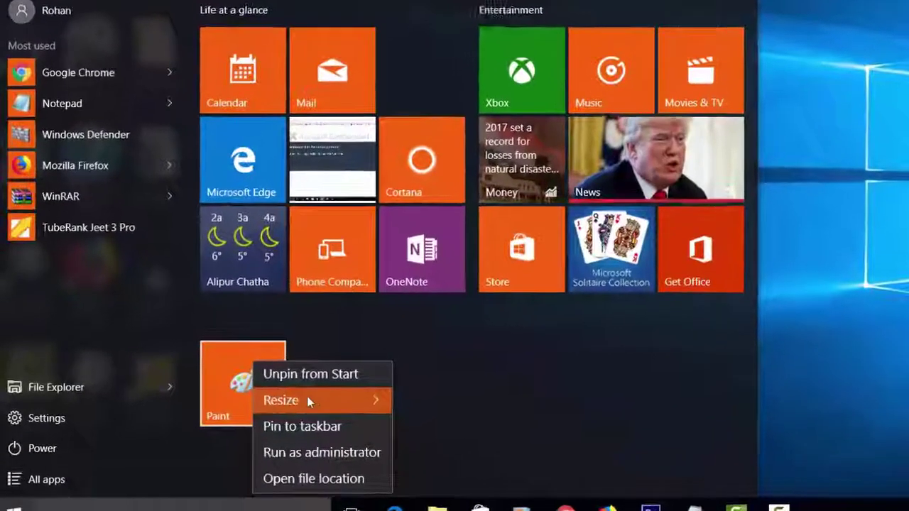
mouse_move(298, 409)
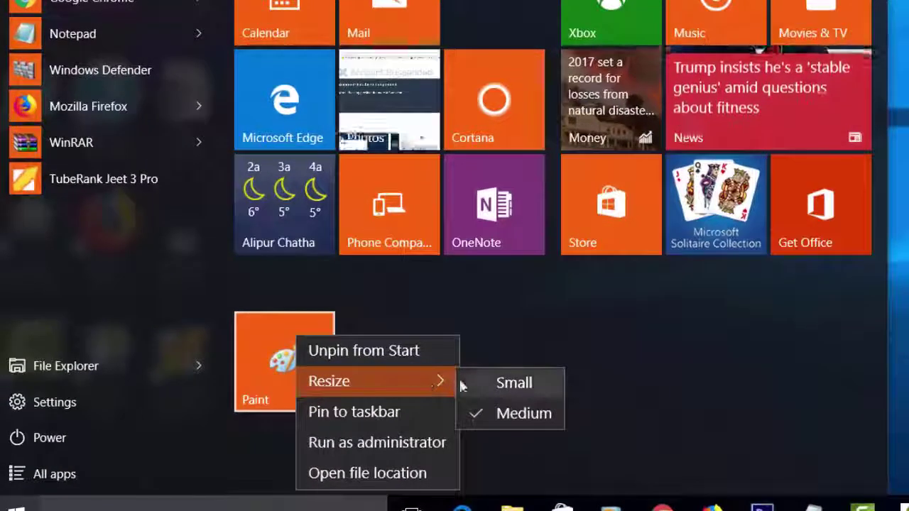
left_click(483, 383)
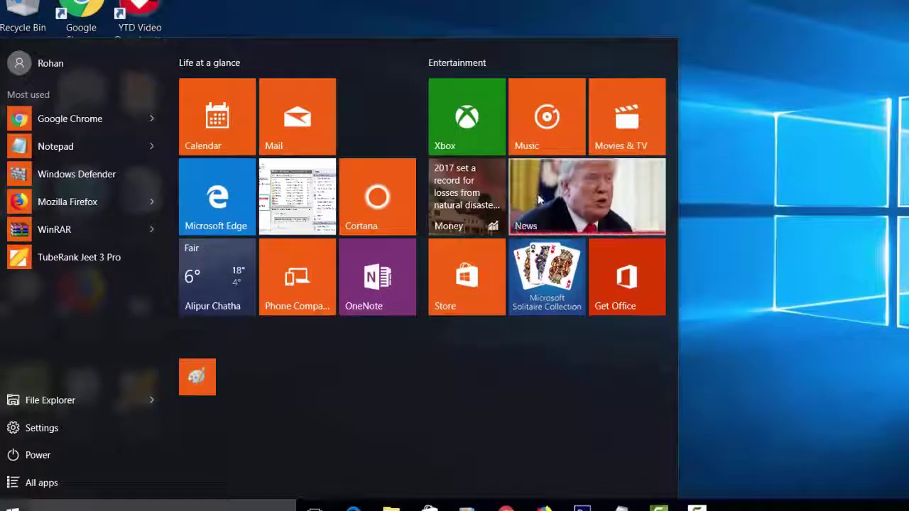
Step: Resize the News tile in the Entertainment group to Large and close the Start menu
right_click(538, 199)
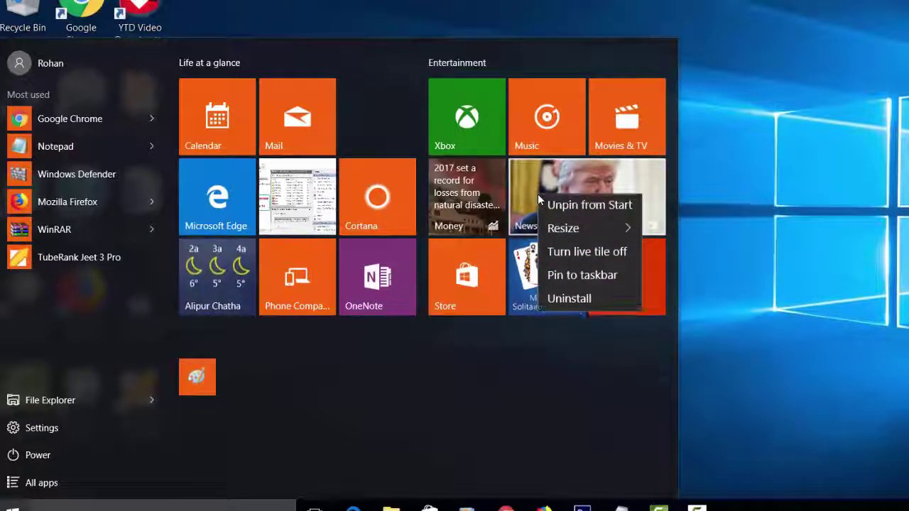
mouse_move(575, 226)
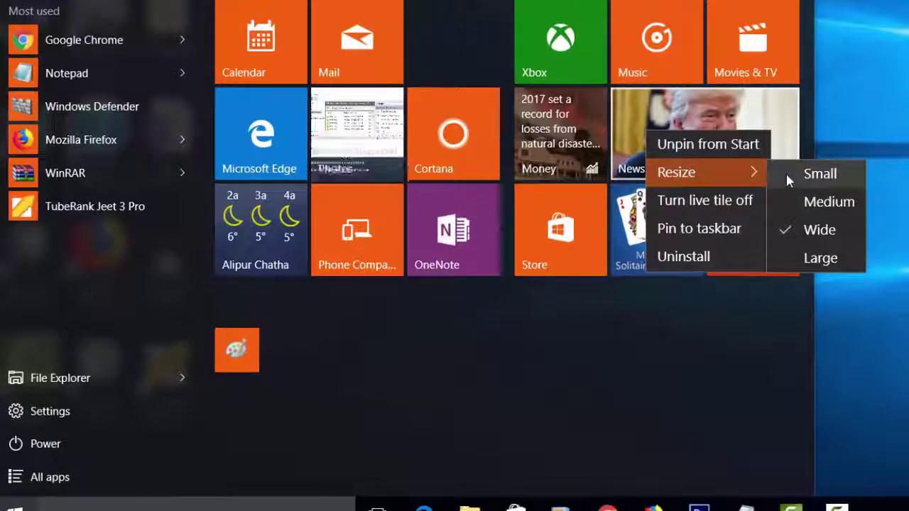
left_click(794, 257)
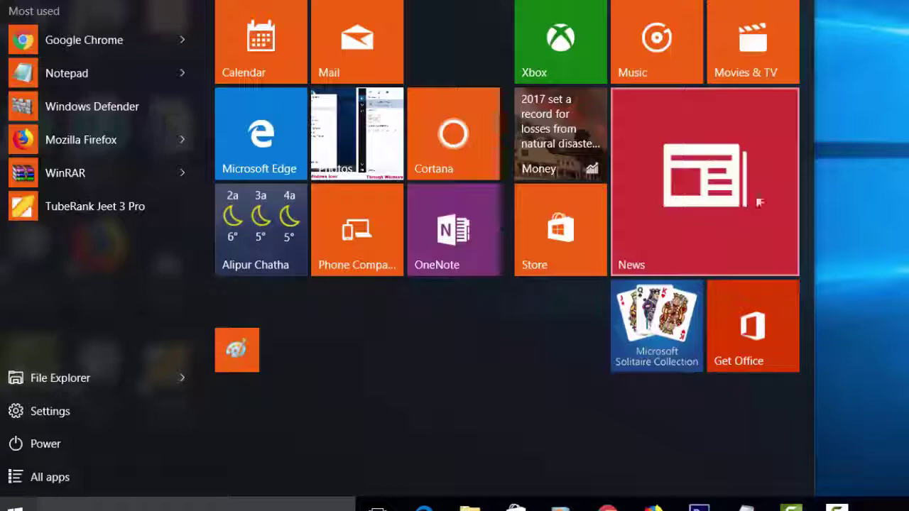
left_click(844, 246)
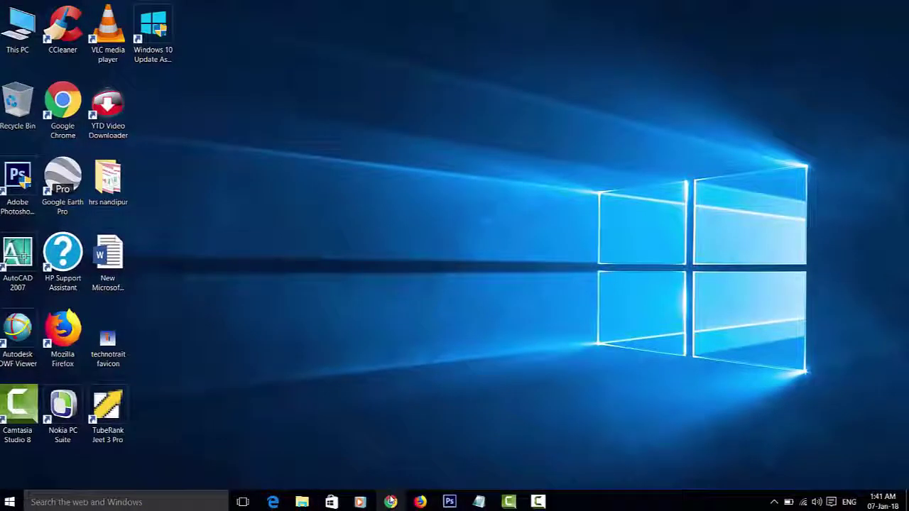
Step: Find section 4 of the Chrome article, highlight its heading "Move Tiles in Start Menu", and return to the desktop
left_click(391, 502)
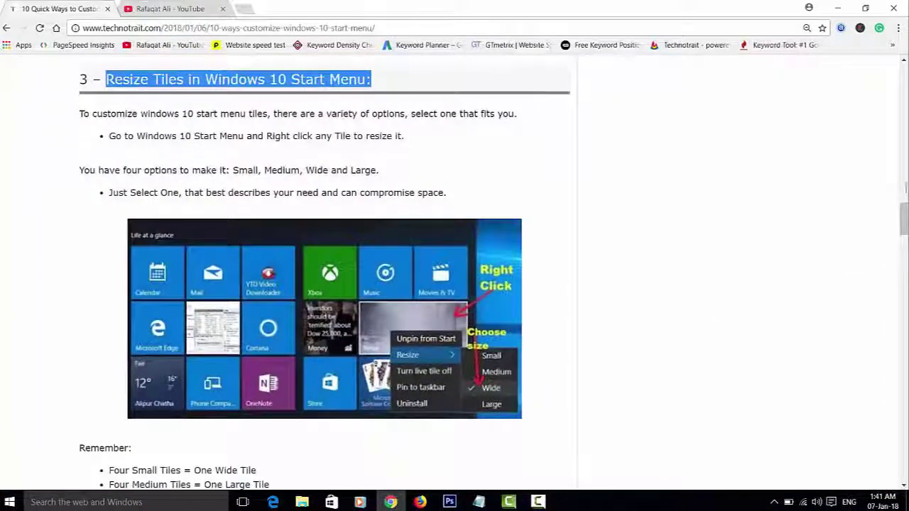
left_click_drag(904, 210, 904, 248)
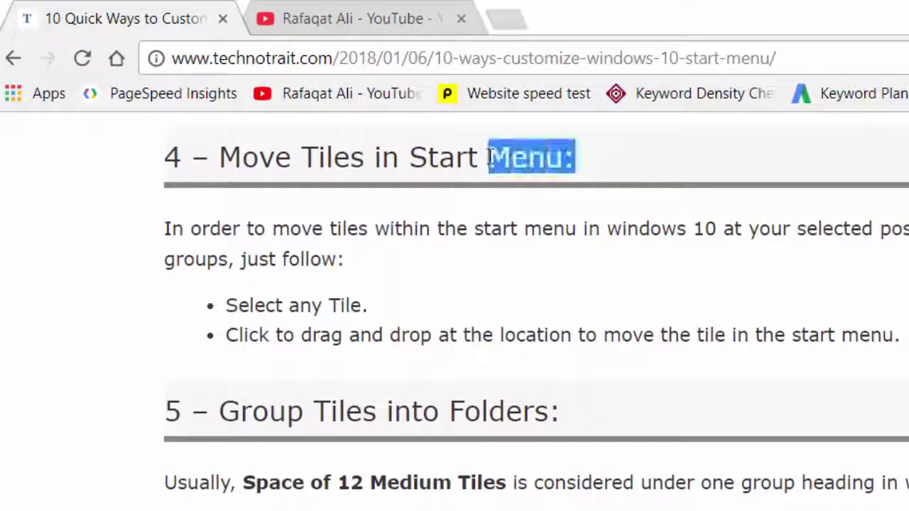
left_click_drag(490, 158, 367, 156)
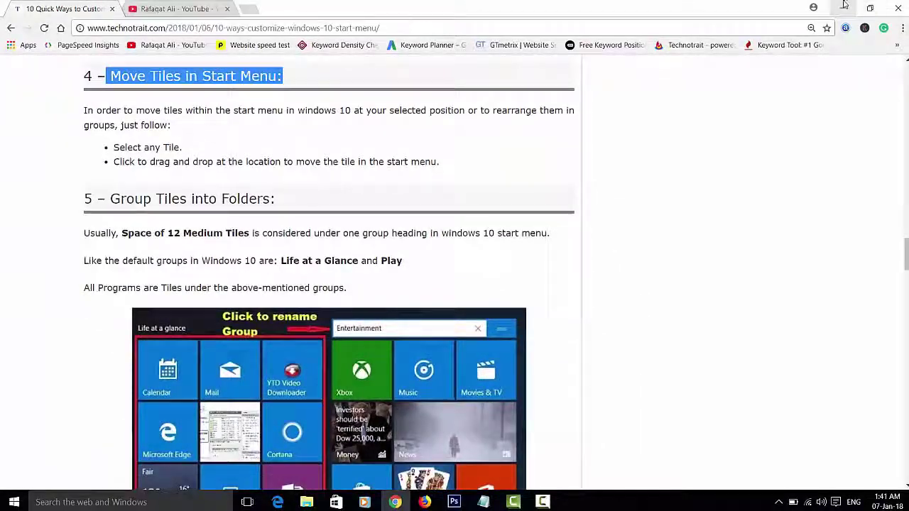
left_click(843, 7)
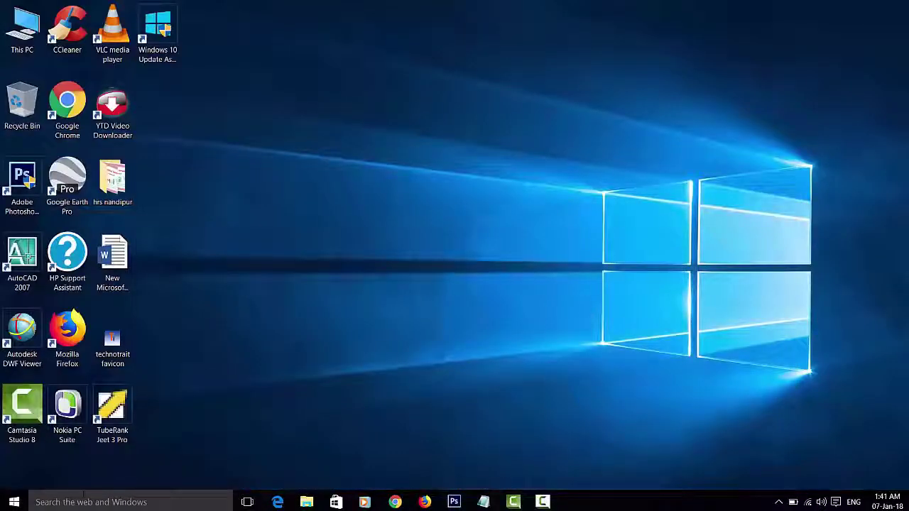
Step: Move the Paint tile in the Start menu to the empty space beside the Mail tile in the Life at a glance group
left_click(14, 503)
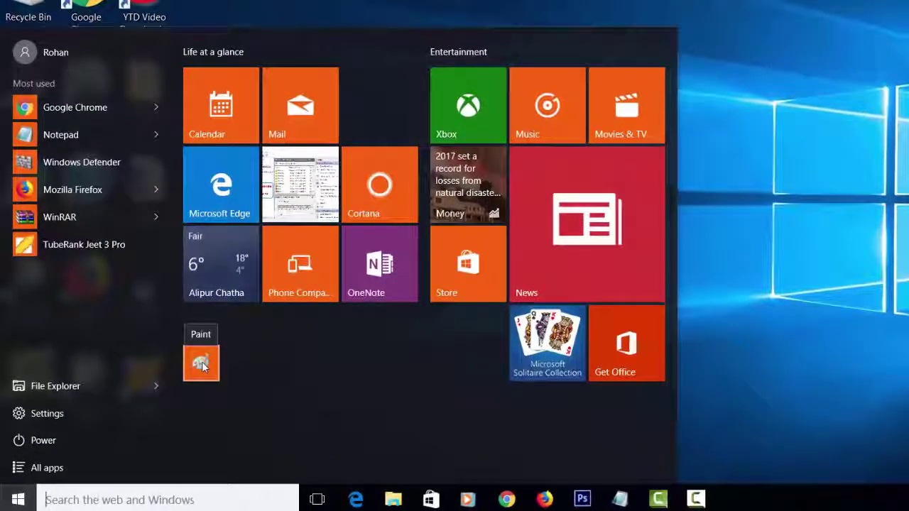
left_click(202, 364)
mouse_move(203, 364)
left_mouse_down()
mouse_move(248, 343)
mouse_move(309, 294)
mouse_move(355, 199)
mouse_move(377, 135)
mouse_move(374, 107)
mouse_move(368, 117)
left_mouse_up()
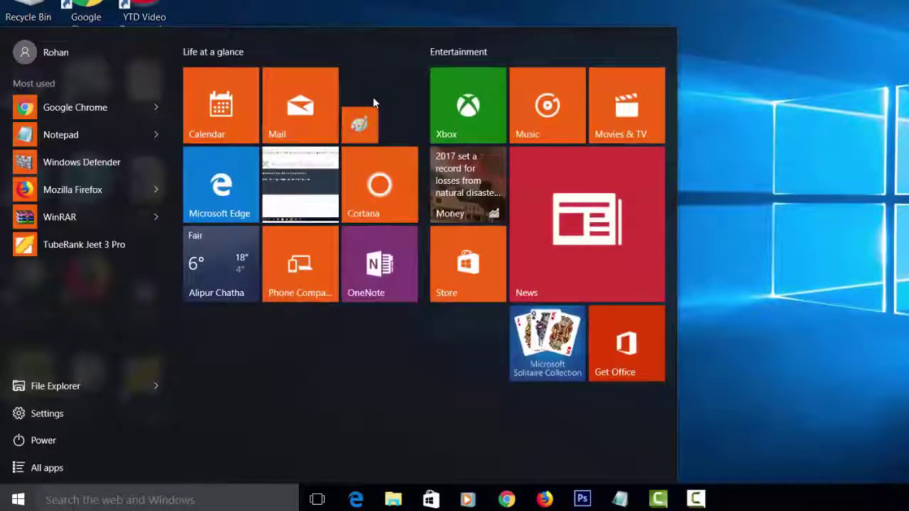
Step: Resize the Paint tile to Medium and close the Start menu
right_click(367, 128)
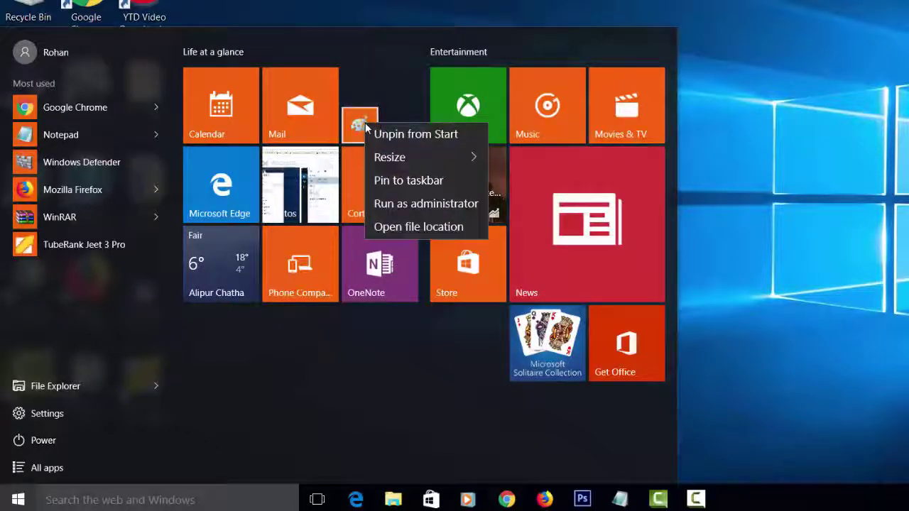
mouse_move(414, 158)
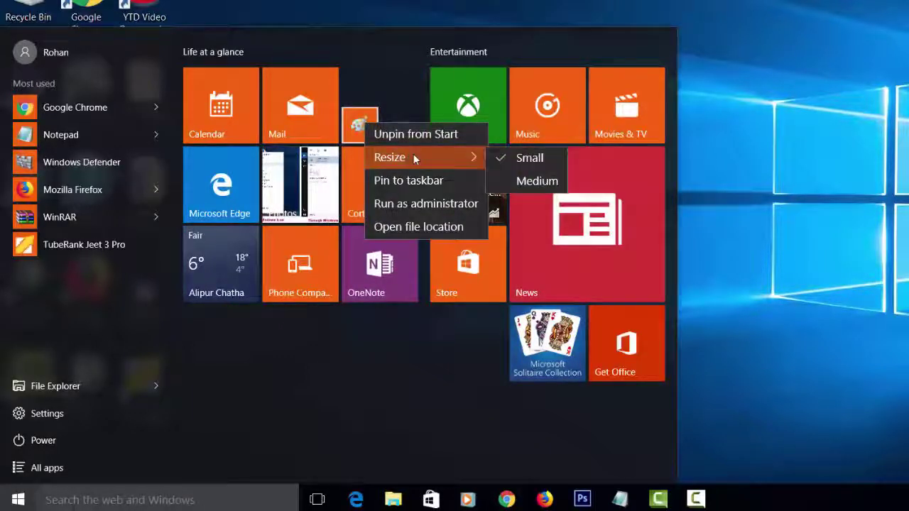
left_click(512, 182)
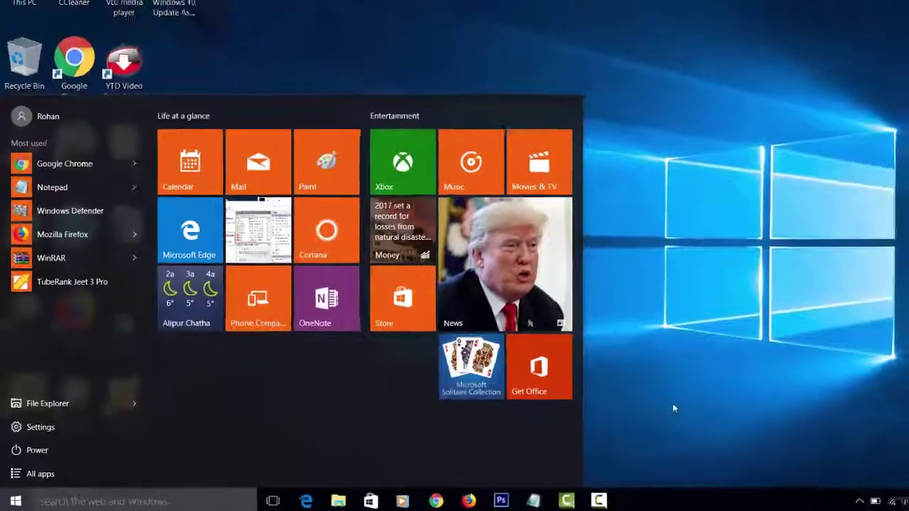
left_click(674, 408)
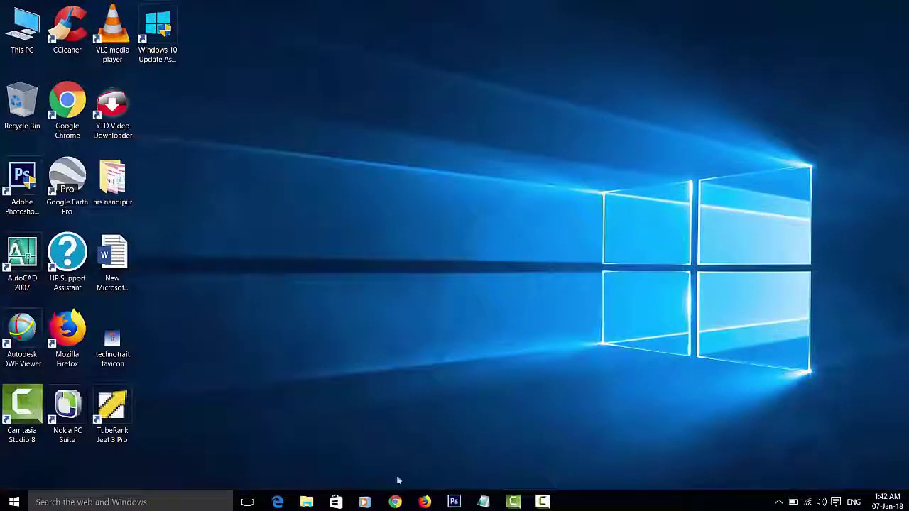
Step: Switch to the Chrome article, find section 5 and highlight its heading "Group Tiles into Folders"
left_click(391, 504)
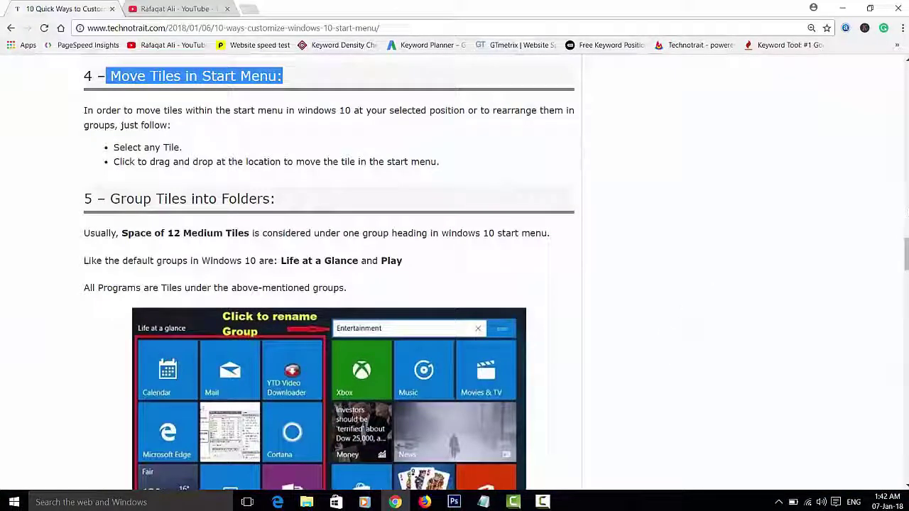
scroll(907, 248, "down", 1)
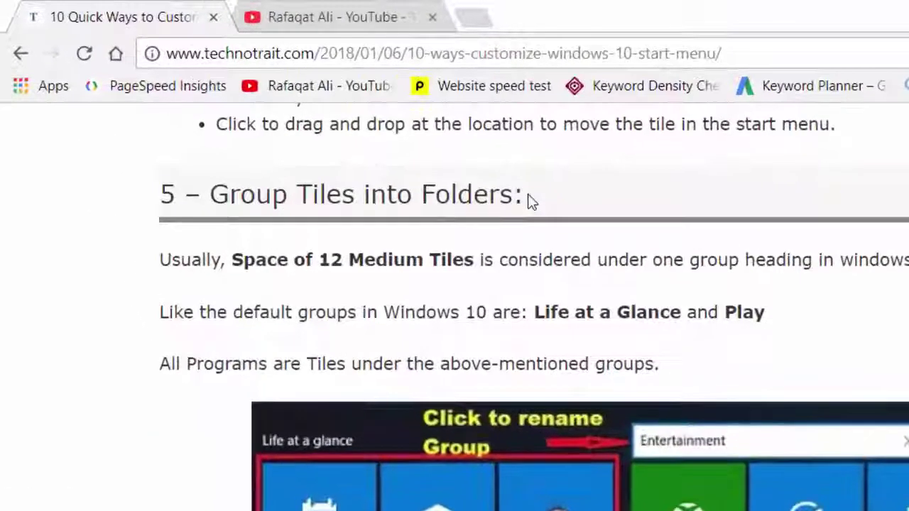
left_click_drag(423, 159, 338, 159)
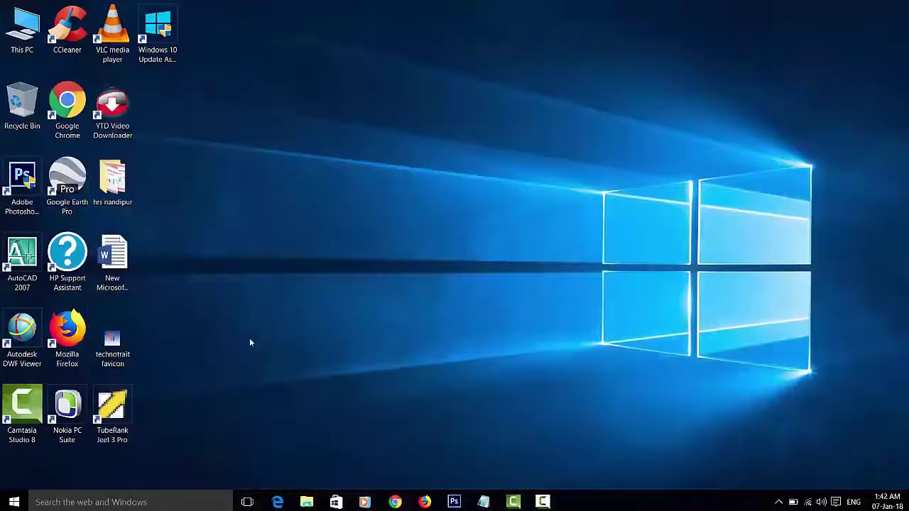
Step: Rename the Entertainment tile group in the Start menu as "New Things to do" and close the menu
left_click(14, 503)
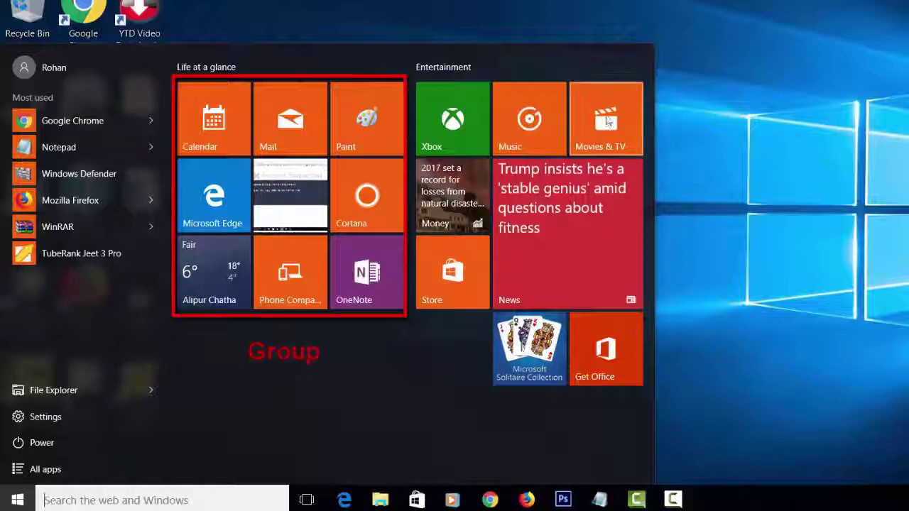
left_click(628, 73)
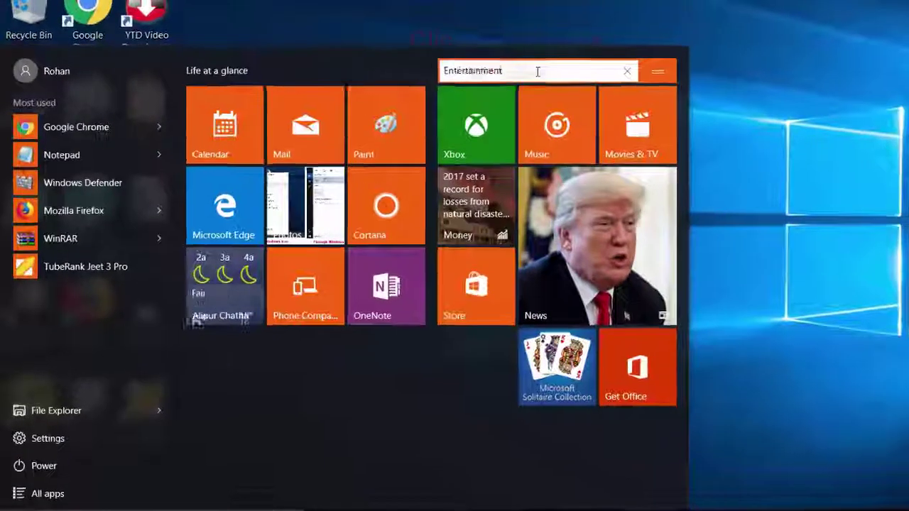
key("BackSpace")
key("BackSpace")
key("BackSpace")
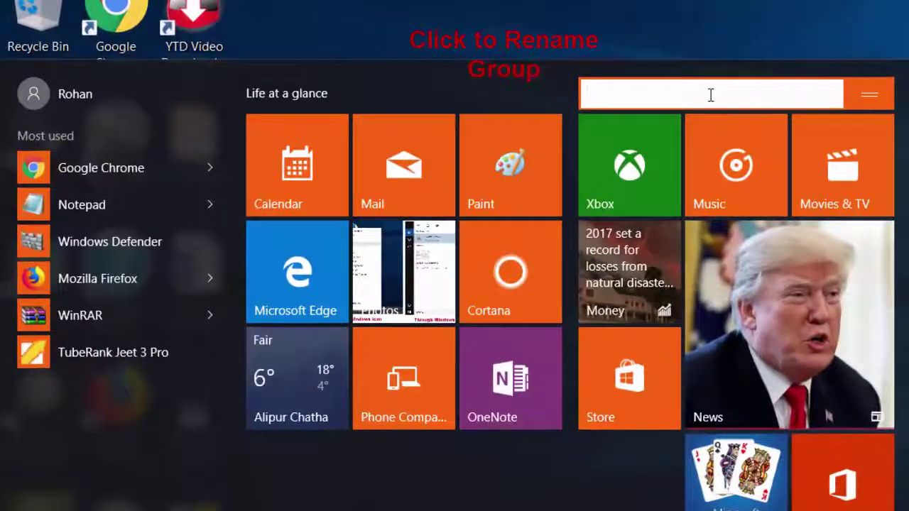
type("N")
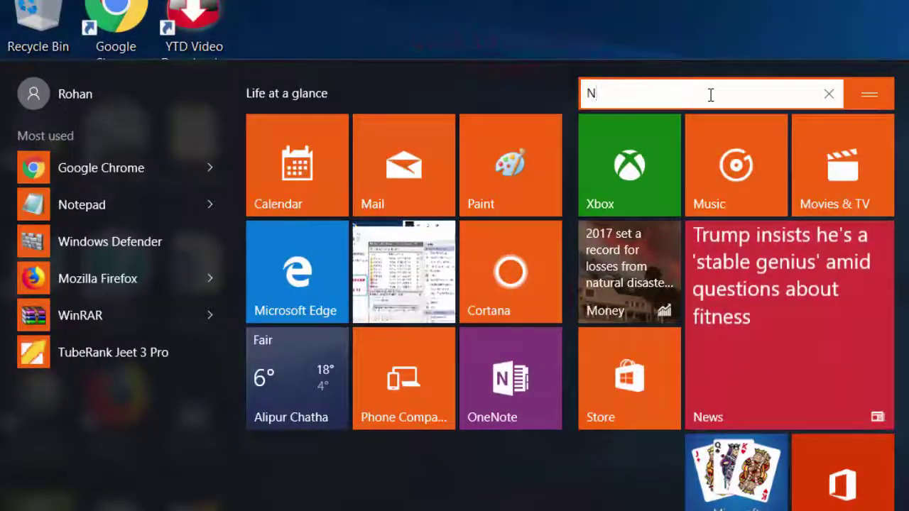
type("ew ")
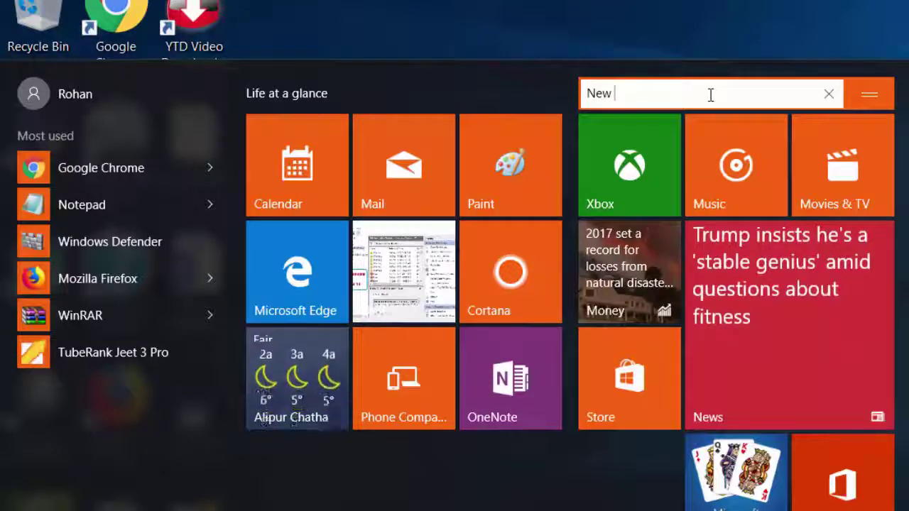
type("Tr")
type("in")
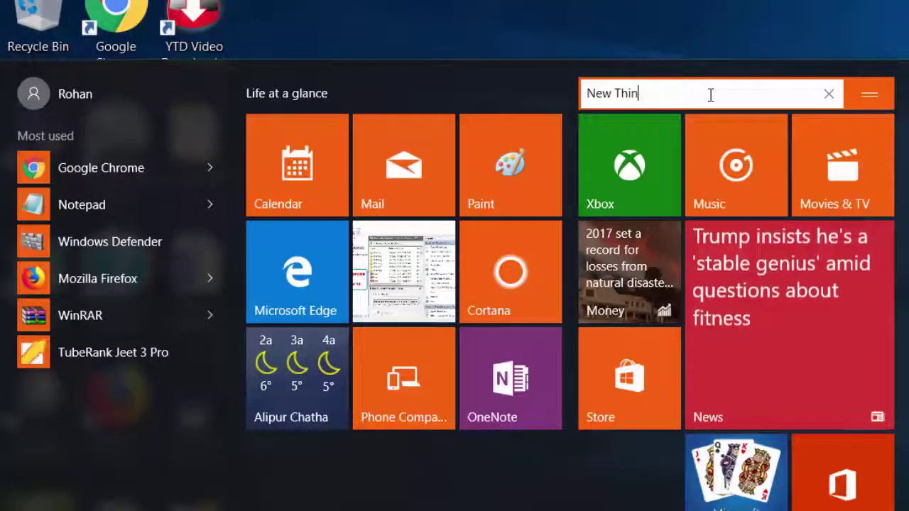
type("gs to do")
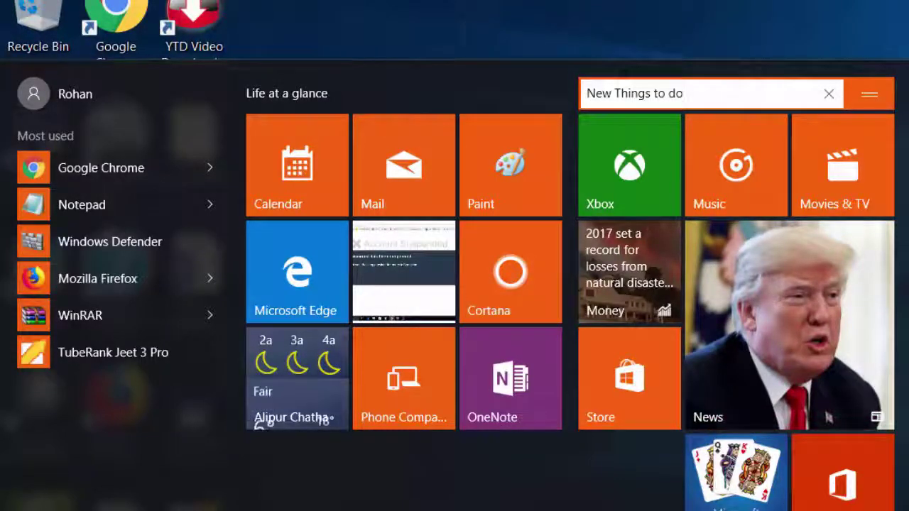
key("Return")
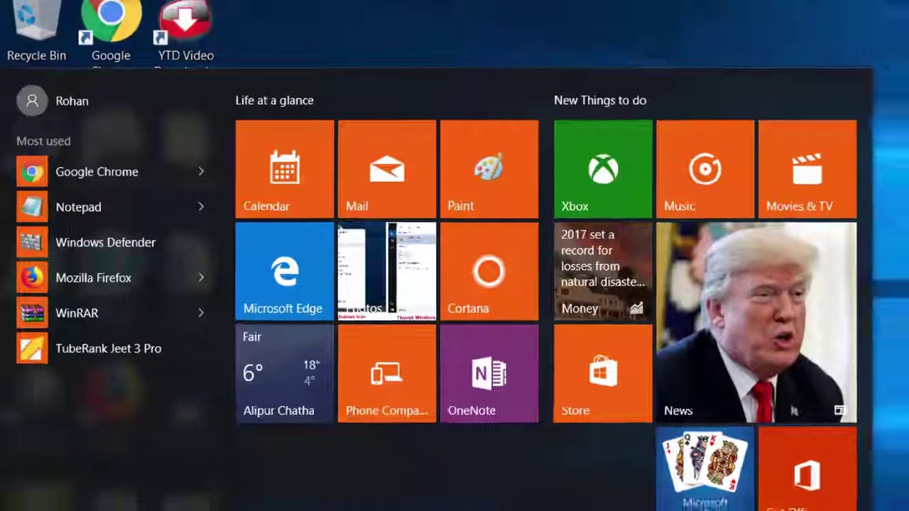
key("Escape")
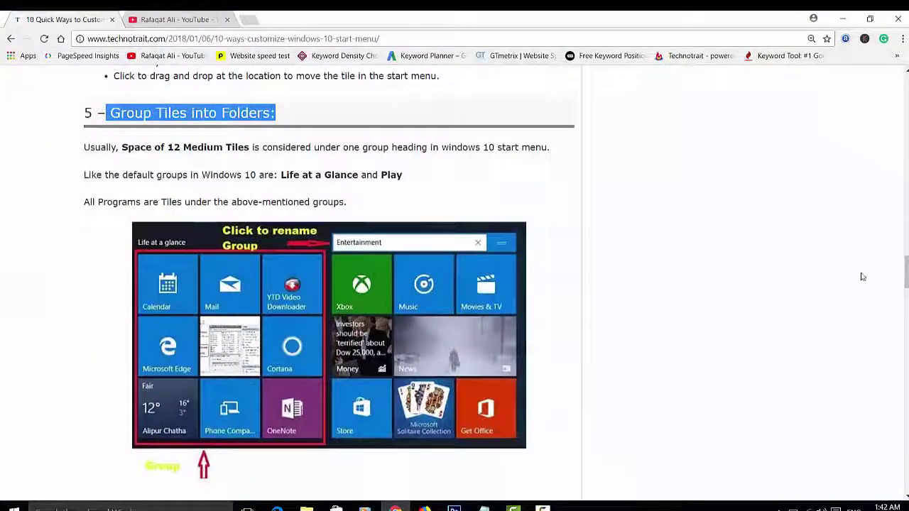
Step: Find section 6 of the Chrome article, highlight its heading "Turn Off Live Updates", and return to the desktop
scroll(329, 285, "down", 4)
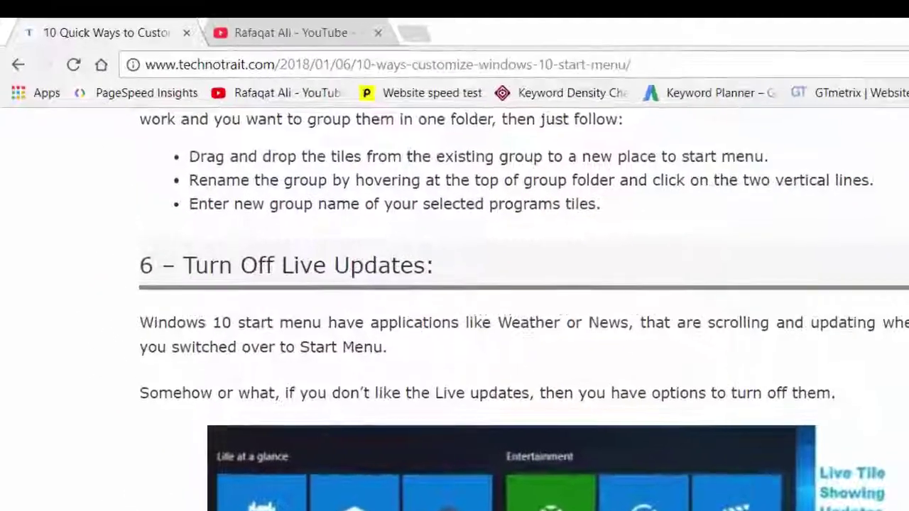
scroll(454, 299, "down", 2)
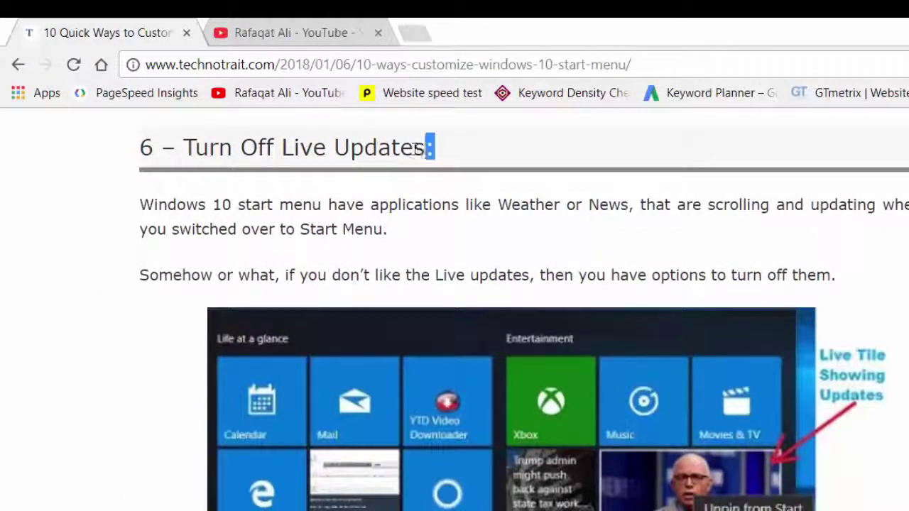
left_click_drag(418, 147, 186, 149)
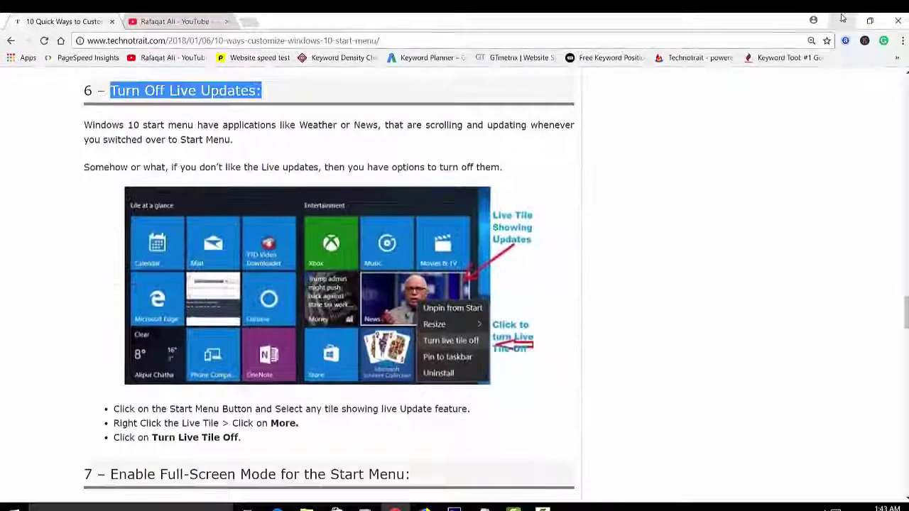
left_click(842, 19)
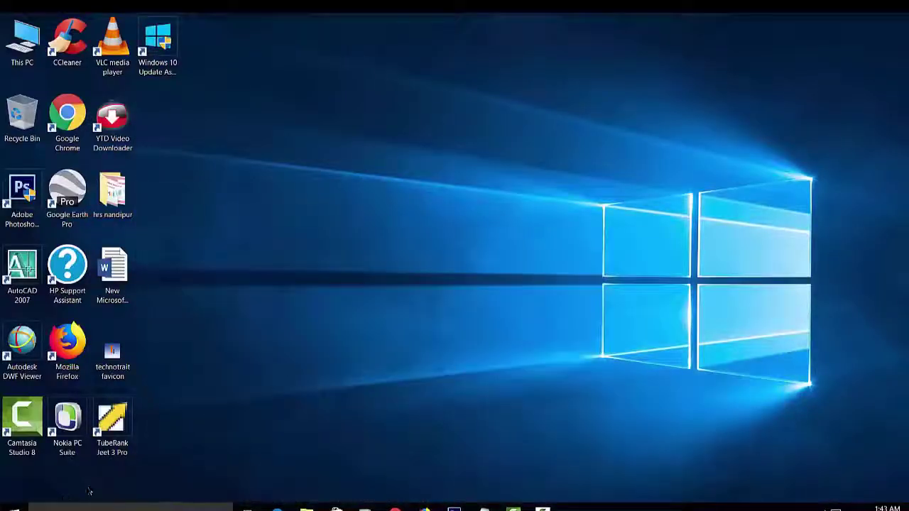
Step: Turn off the live tile for News in the Start menu and close the menu
key("super")
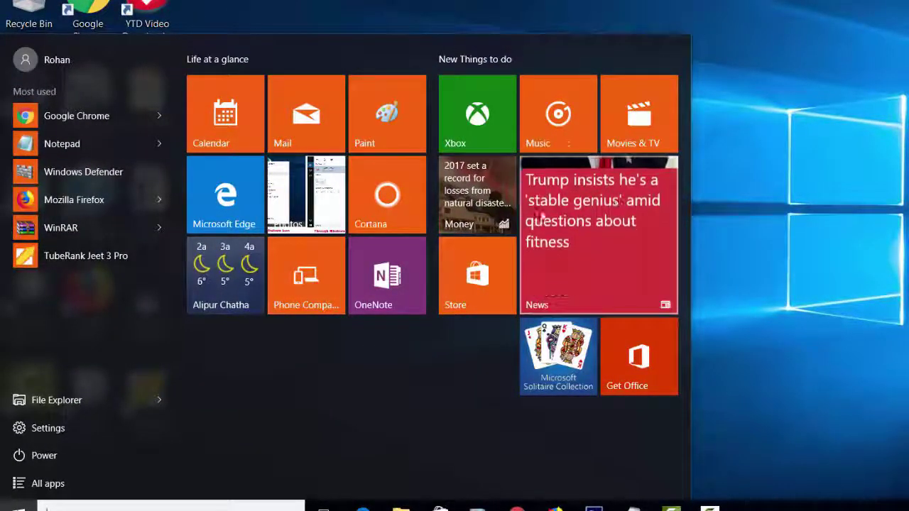
right_click(554, 206)
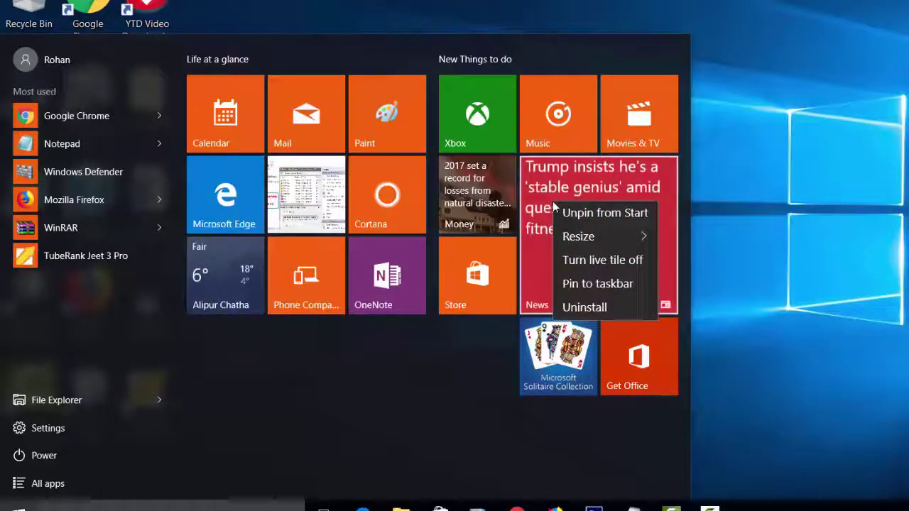
left_click(581, 262)
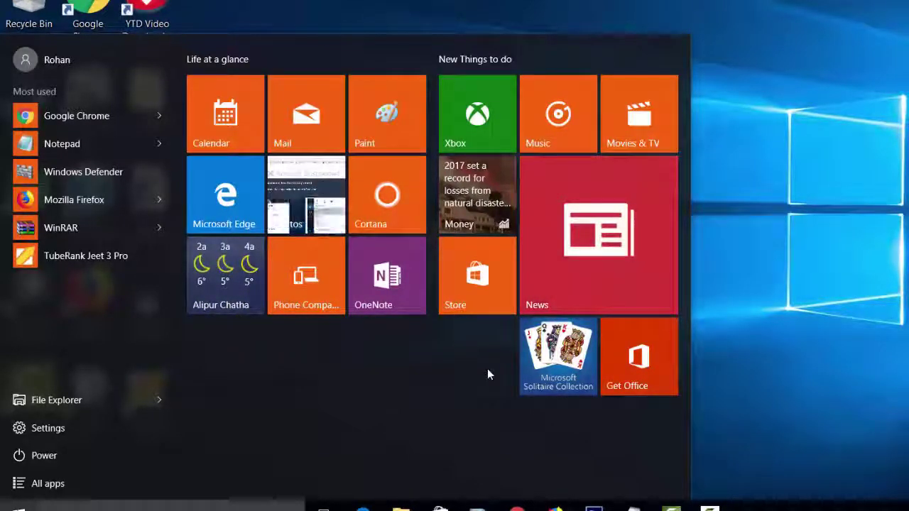
left_click(750, 394)
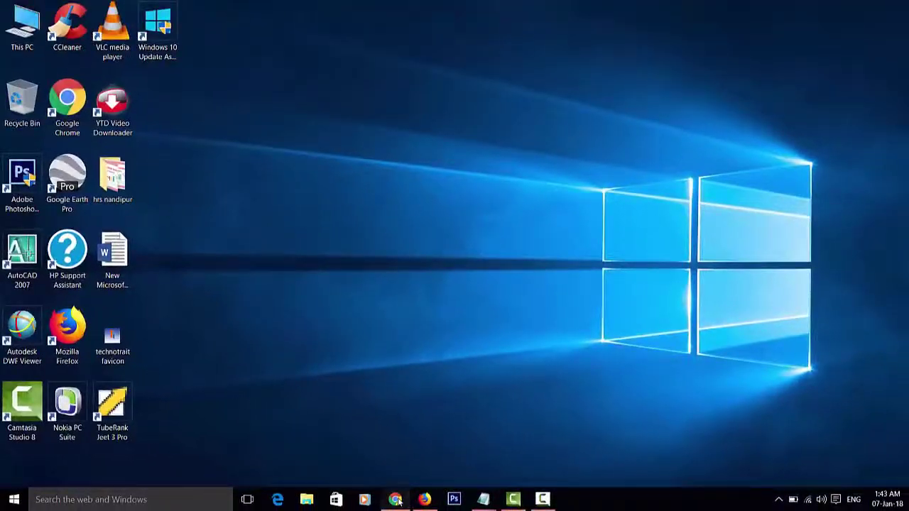
Step: Find section 7 of the Chrome article, highlight its heading "Enable Full-Screen Mode for the Start Menu", and return to the desktop
left_click(517, 510)
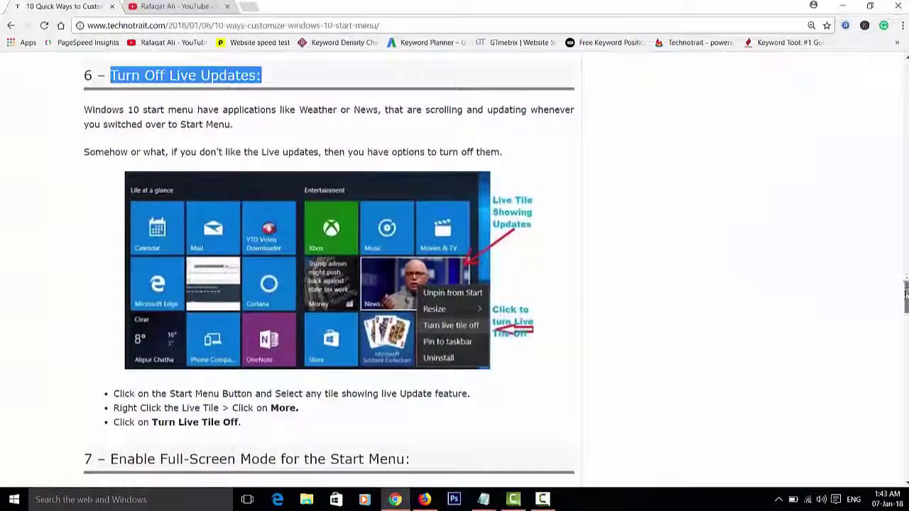
left_click_drag(906, 292, 905, 330)
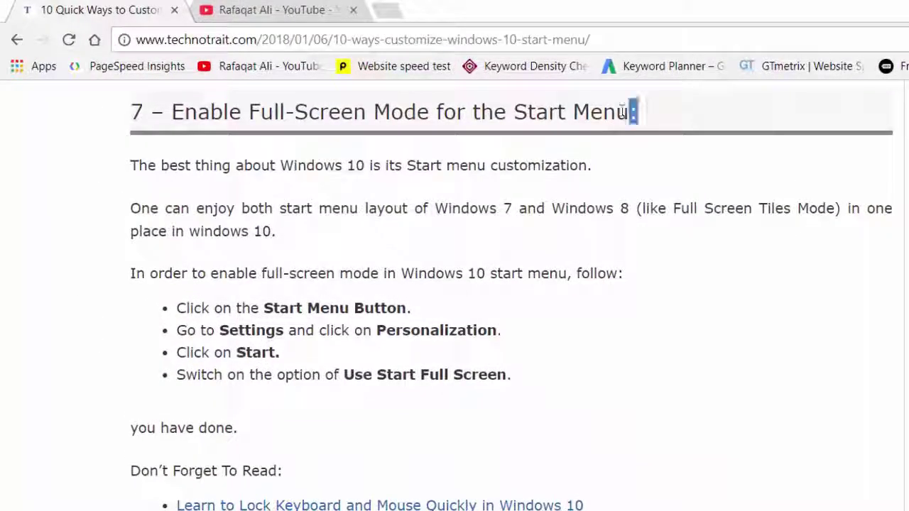
left_click_drag(623, 112, 173, 115)
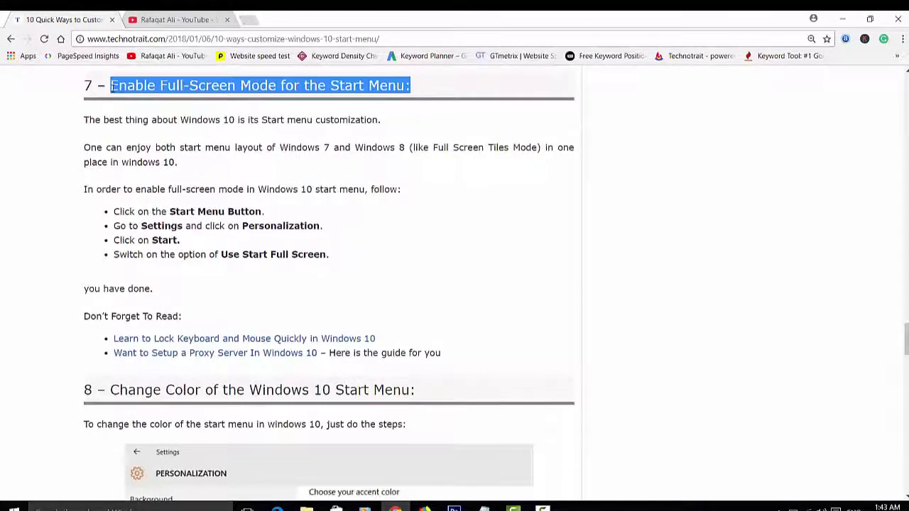
left_click(845, 18)
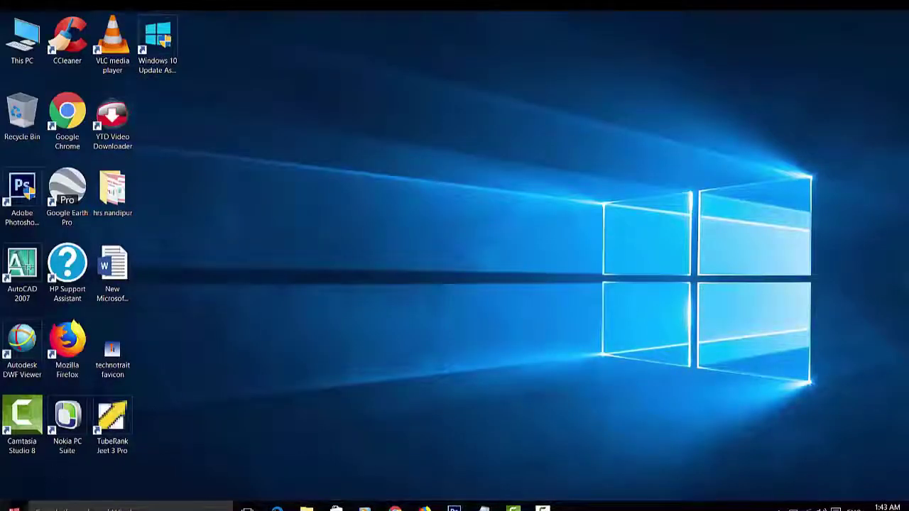
Step: Open the Start page of the Personalization settings to view the "Use Start full screen" option, and return to the Chrome article
key("super")
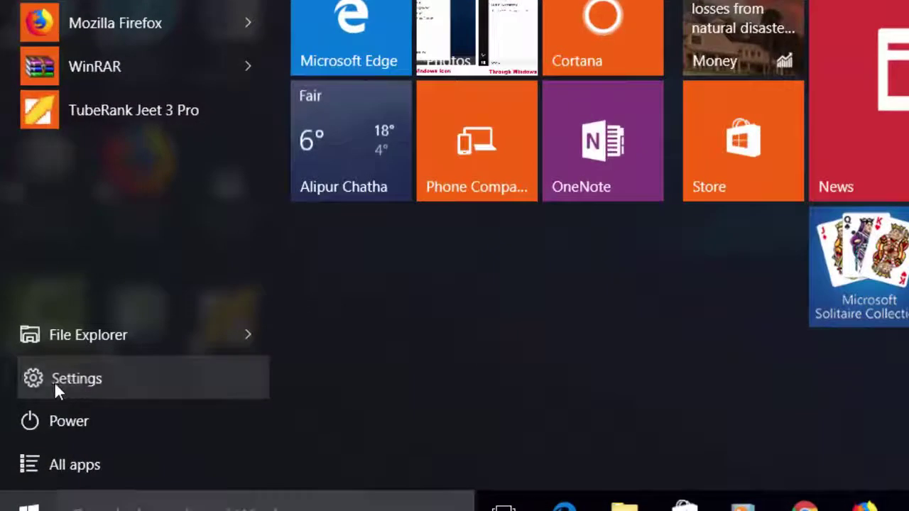
left_click(27, 448)
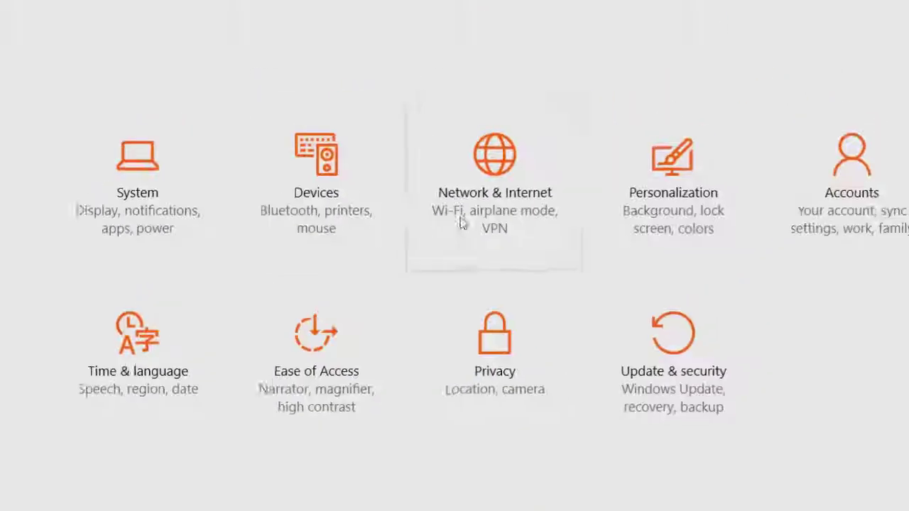
left_click(626, 230)
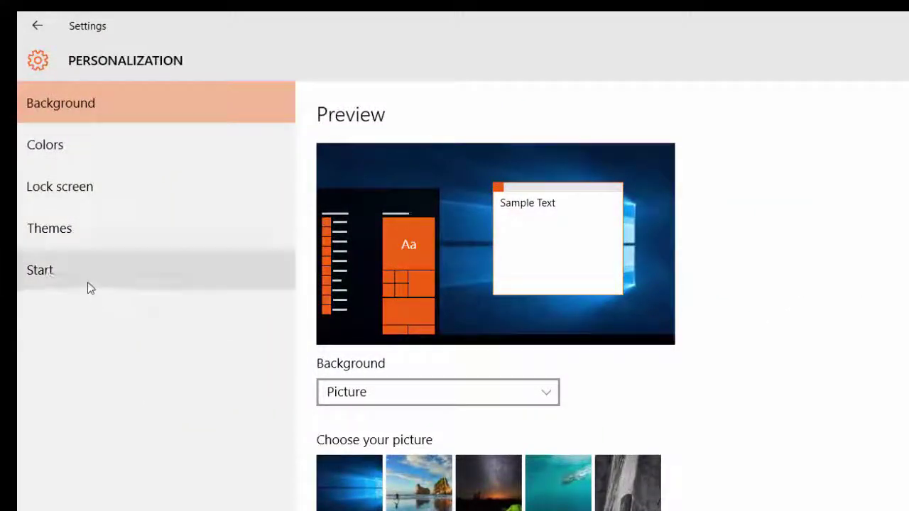
left_click(59, 273)
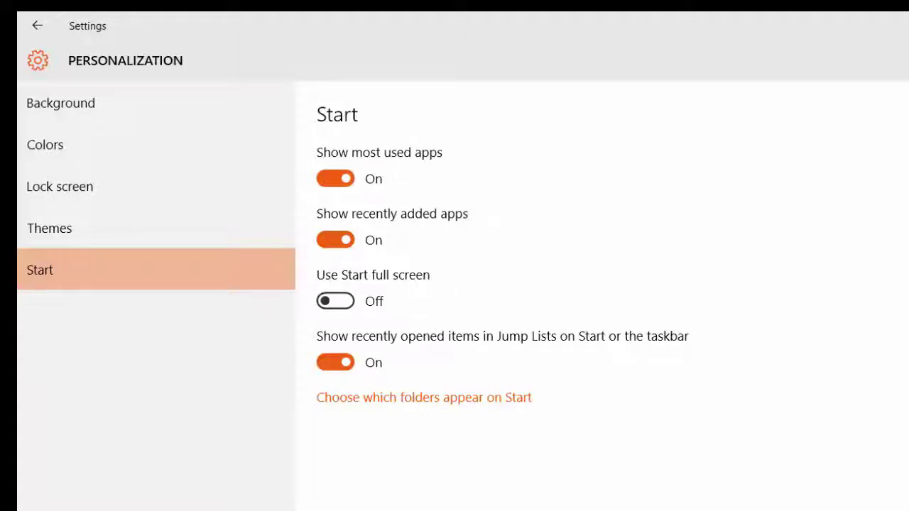
key("alt+F4")
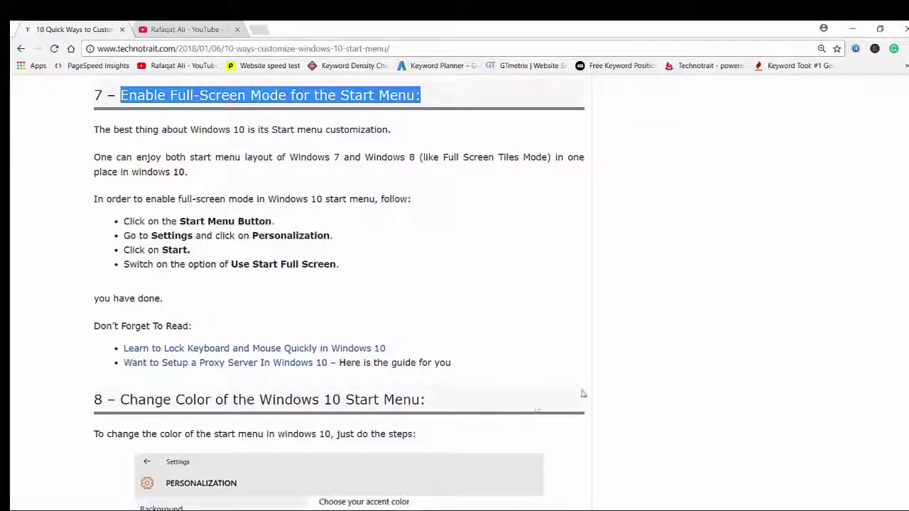
Step: Find section 8 of the article and highlight its heading "Change Color of the Windows 10 Start Menu"
scroll(339, 284, "down", 2)
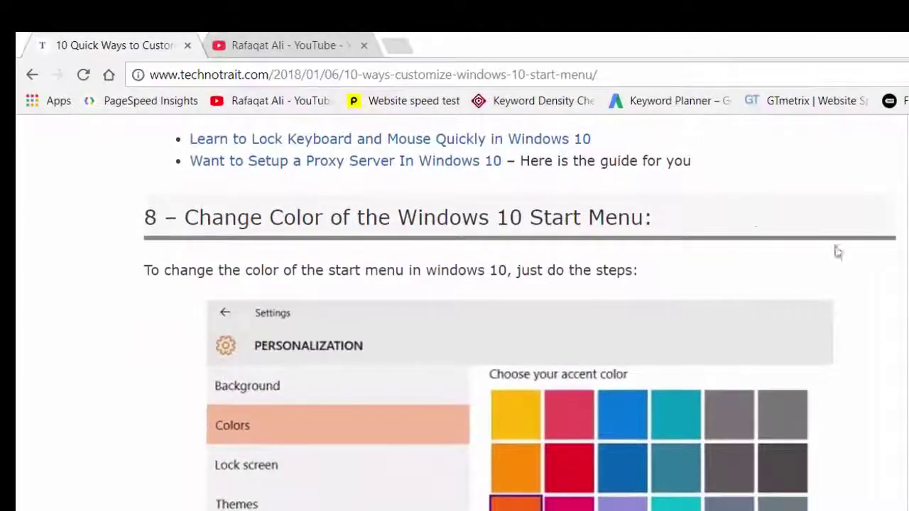
left_click_drag(648, 220, 189, 230)
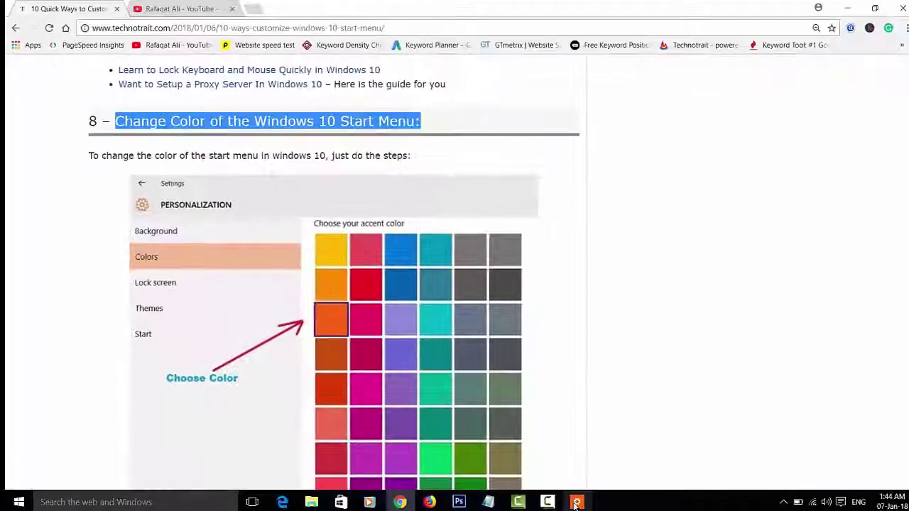
Step: Switch to the Settings window and open the Colors page of the Personalization settings
left_click(577, 503)
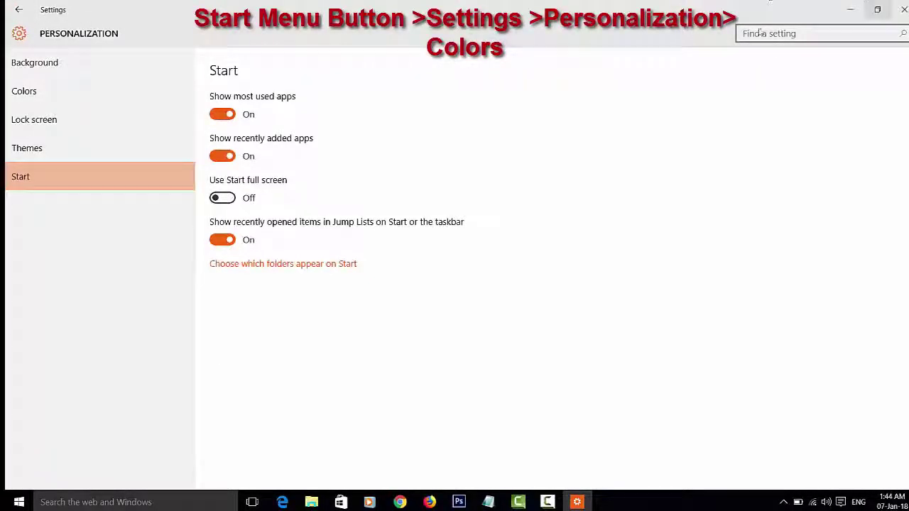
left_click(78, 91)
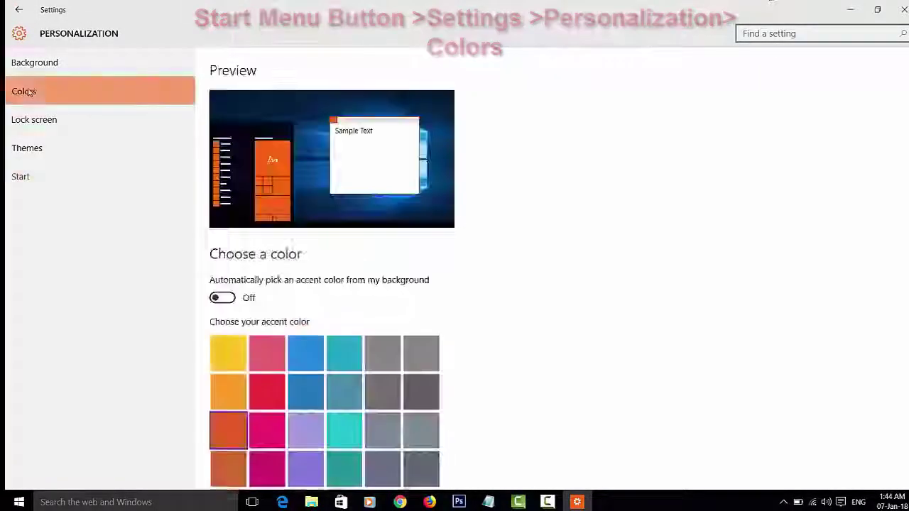